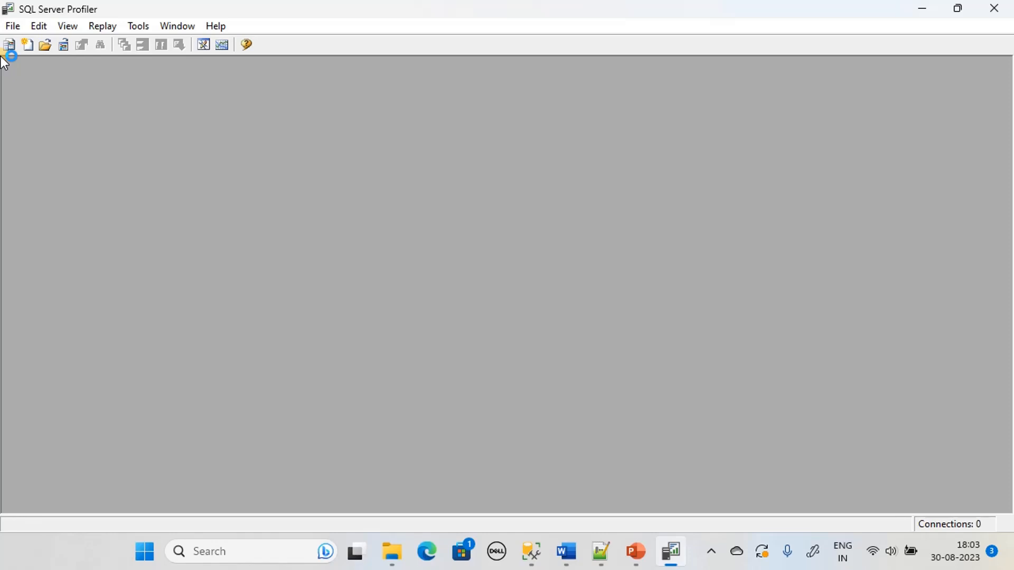
# Start a new trace connected to the DESKTOP-A1F7A7R Database Engine with SQL Server Authentication
pyautogui.click(11, 26)
pyautogui.click(45, 45)
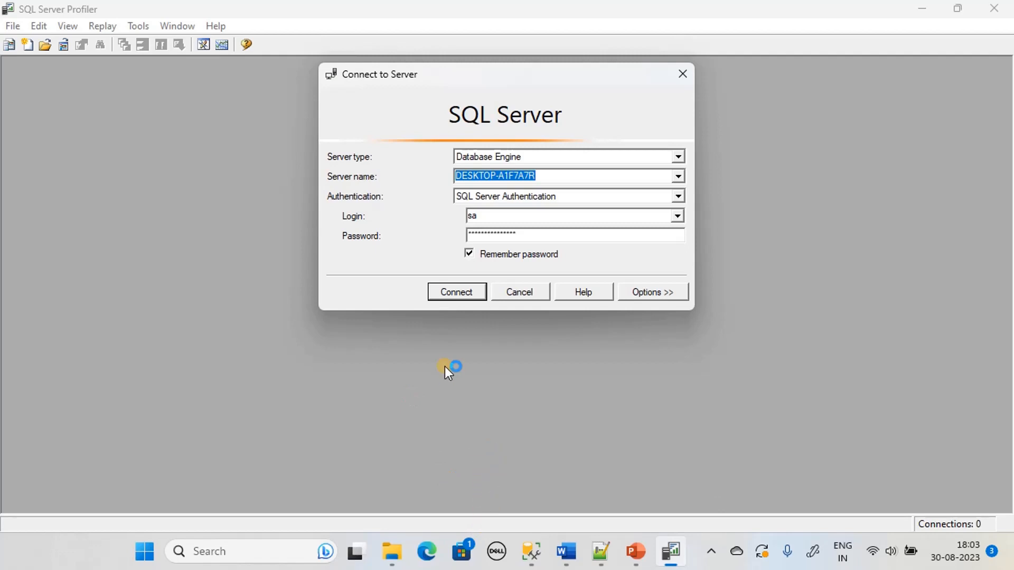
pyautogui.moveTo(457, 72); pyautogui.dragTo(643, 203)
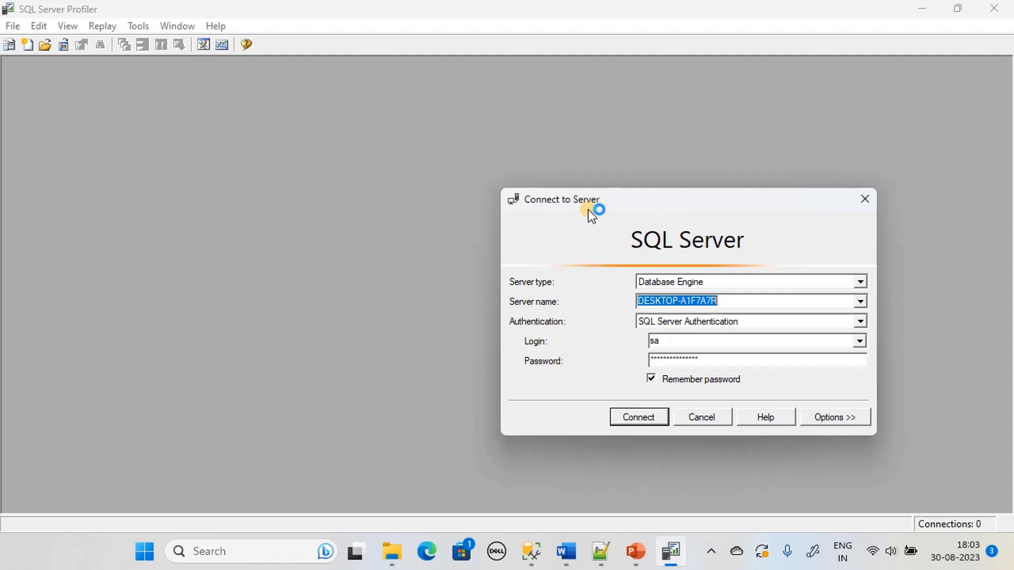
pyautogui.moveTo(596, 199); pyautogui.dragTo(365, 156)
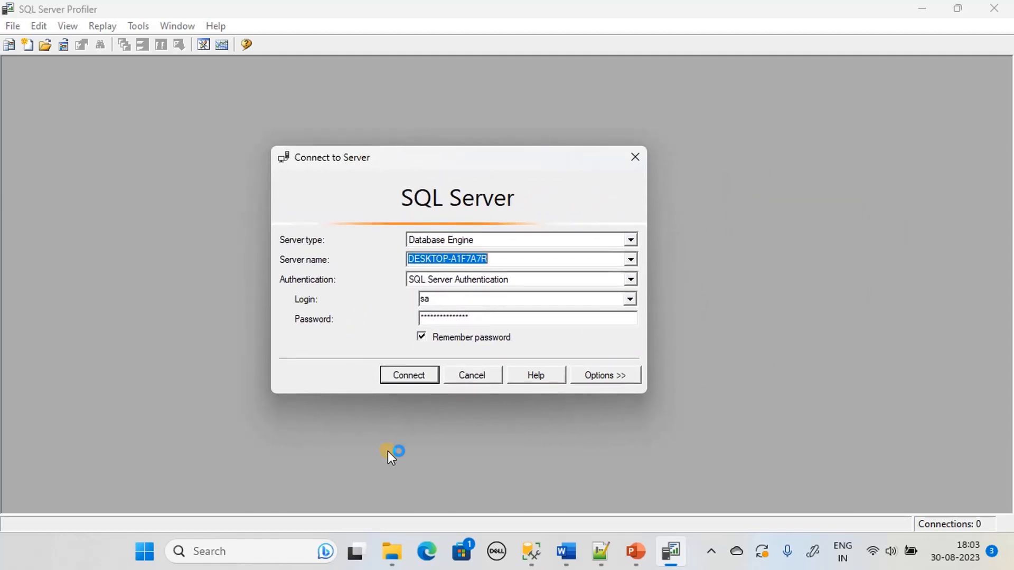
pyautogui.click(47, 552)
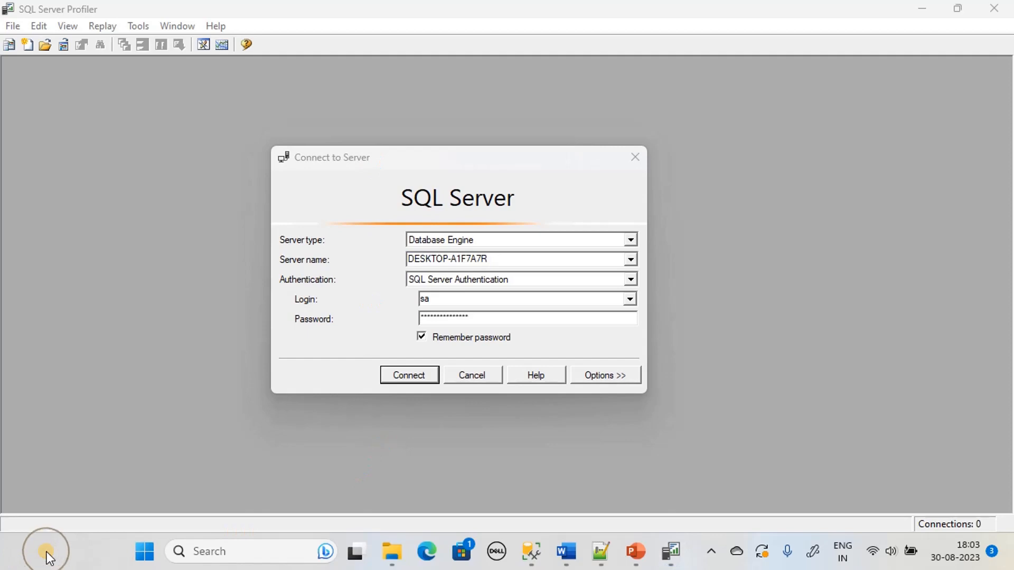
pyautogui.click(426, 372)
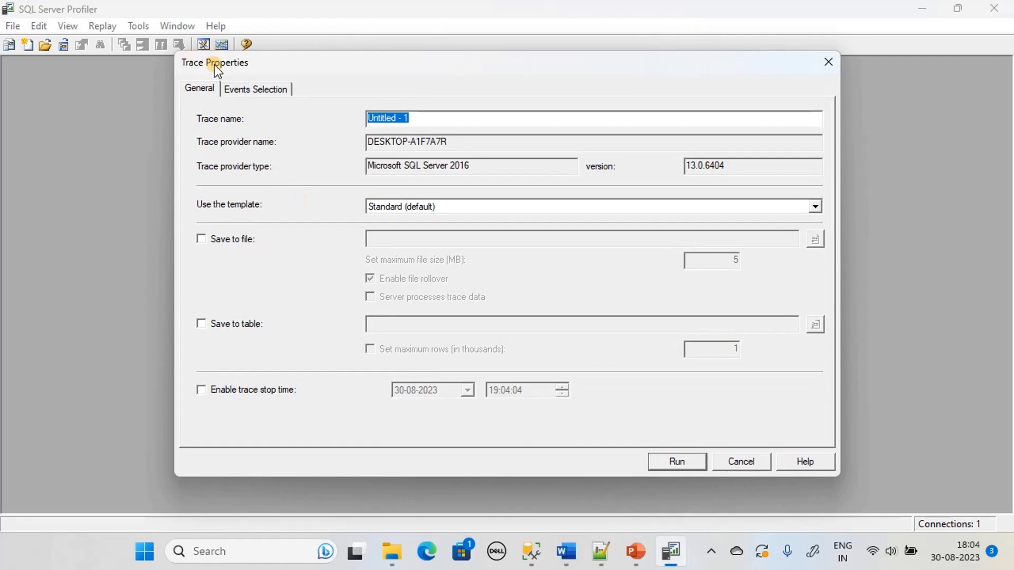
# Replace the trace name 'Untitled - 1' with 'Student Trace'
pyautogui.click(434, 121)
pyautogui.moveTo(435, 122); pyautogui.dragTo(250, 122)
pyautogui.write('Student')
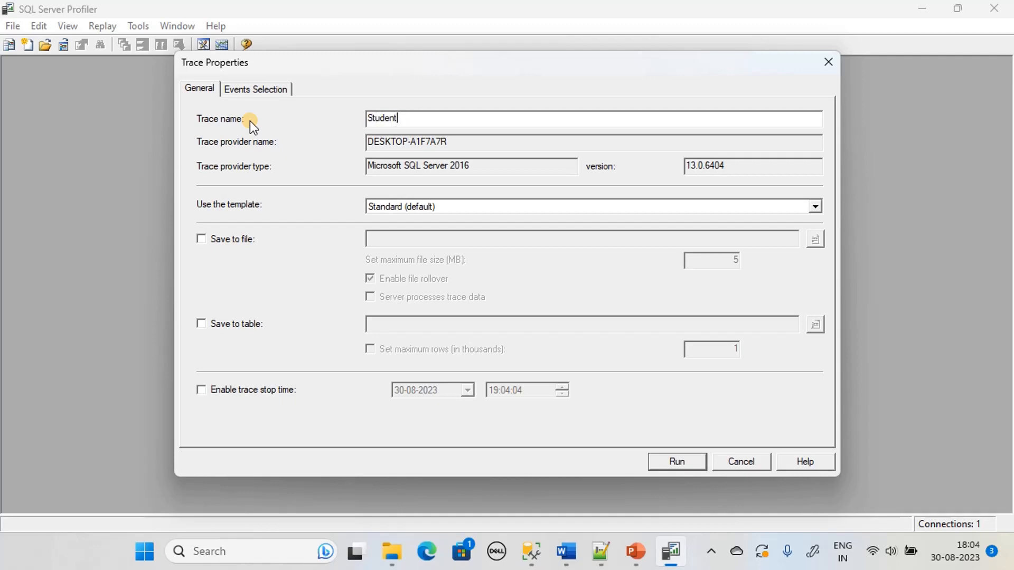
pyautogui.write(' Trace')
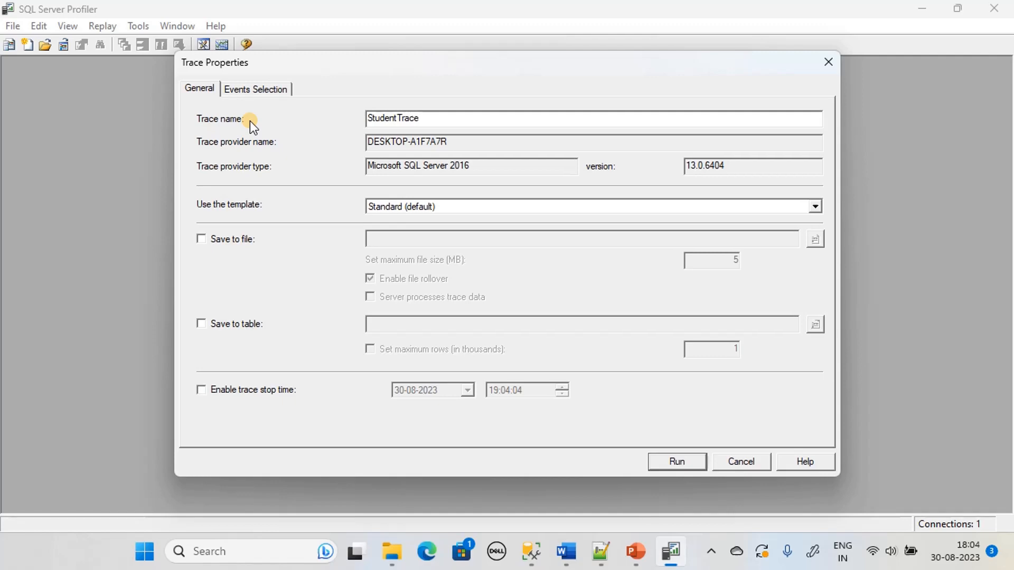
# Show all events and collapse the Security Audit, Sessions, Stored Procedures and TSQL categories
pyautogui.click(258, 93)
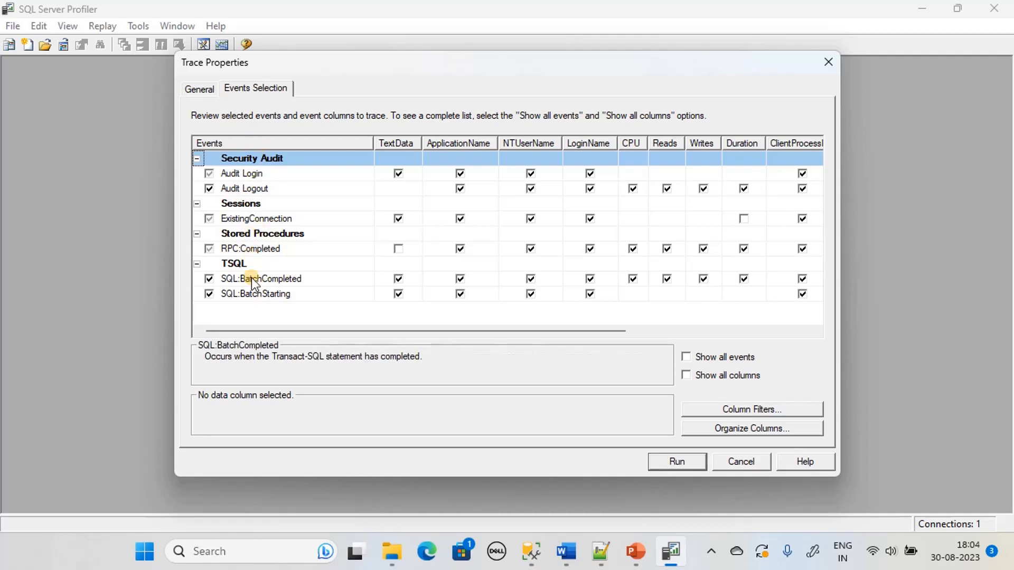
pyautogui.click(687, 357)
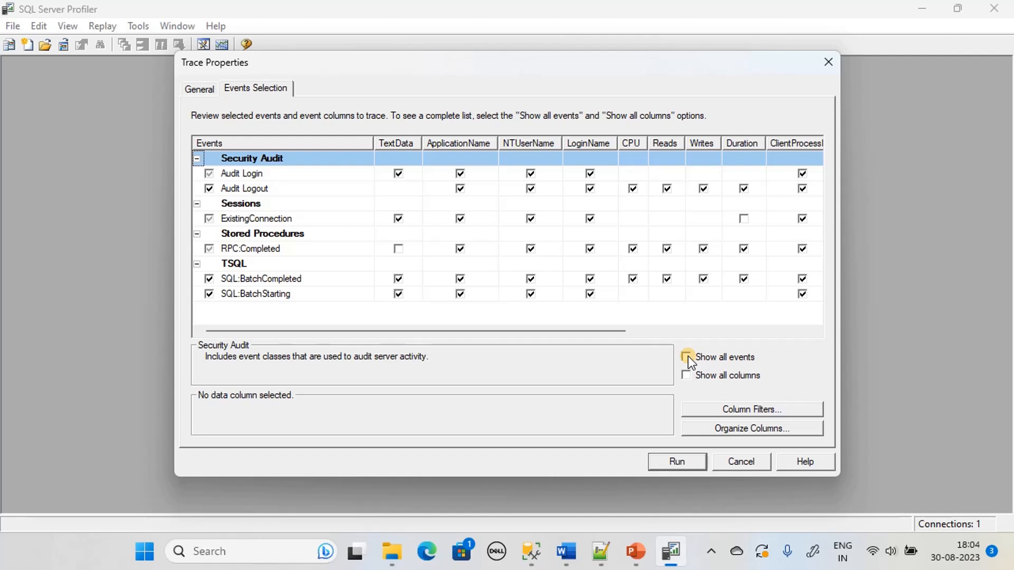
pyautogui.scroll(-8, 254, 190)
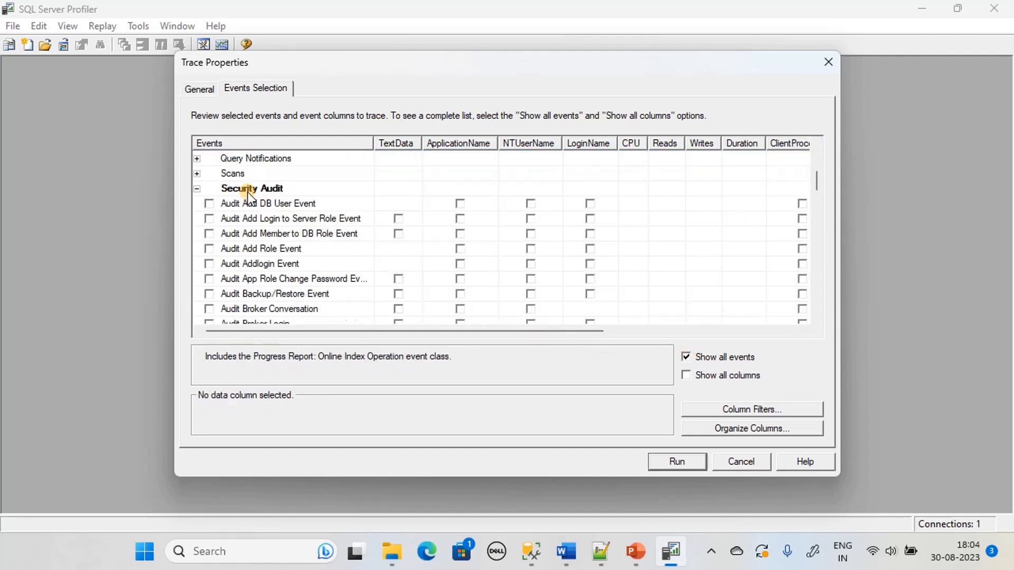
pyautogui.scroll(5, 222, 214)
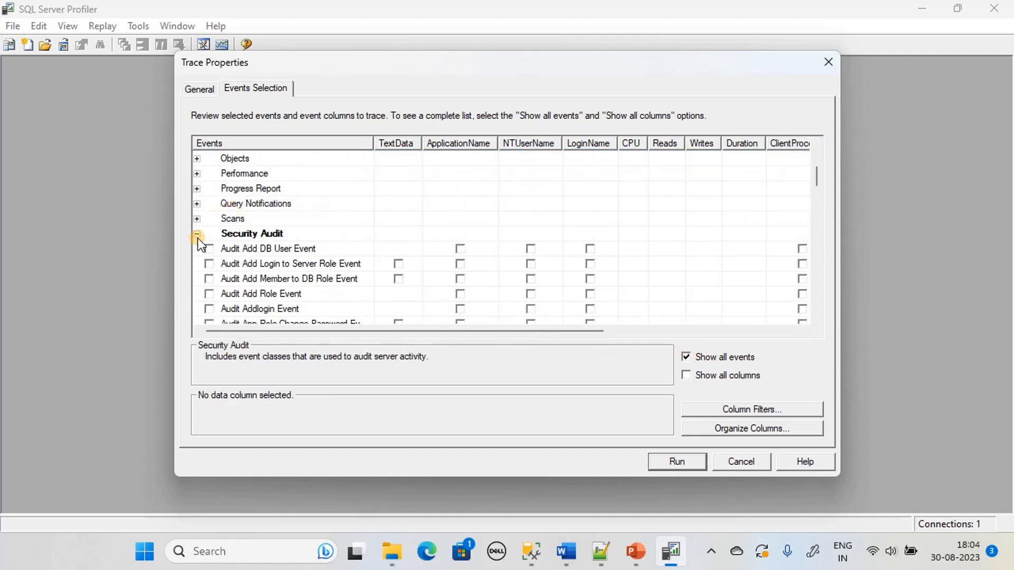
pyautogui.click(197, 234)
pyautogui.click(197, 264)
pyautogui.scroll(-3, 237, 254)
pyautogui.scroll(2, 211, 206)
pyautogui.click(197, 233)
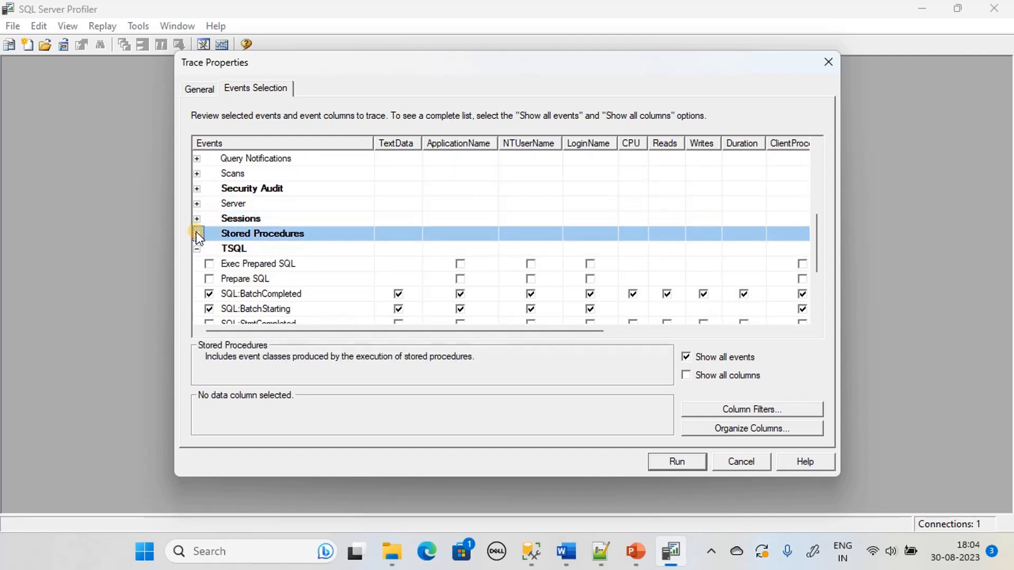
pyautogui.click(197, 248)
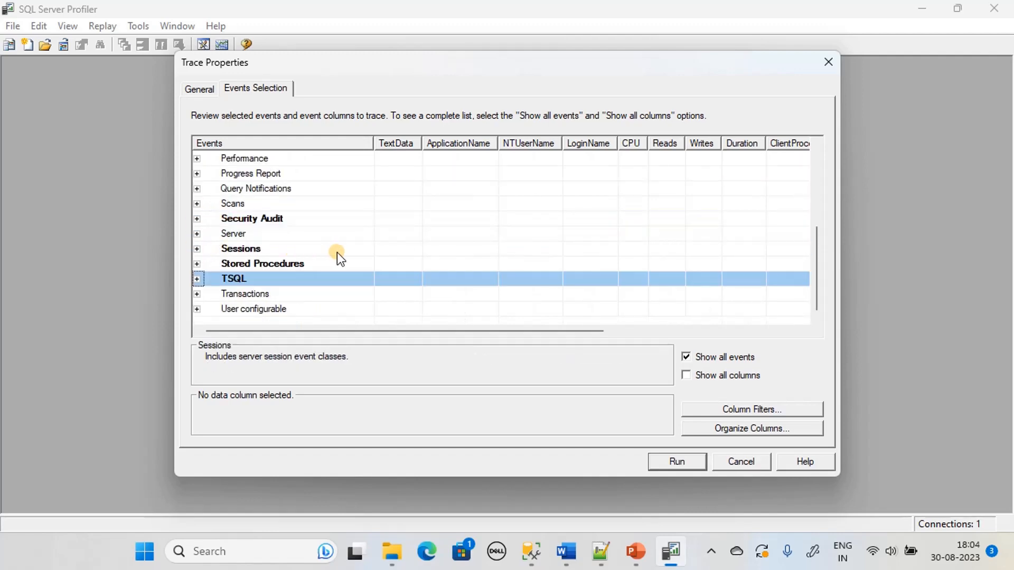
pyautogui.scroll(3, 338, 252)
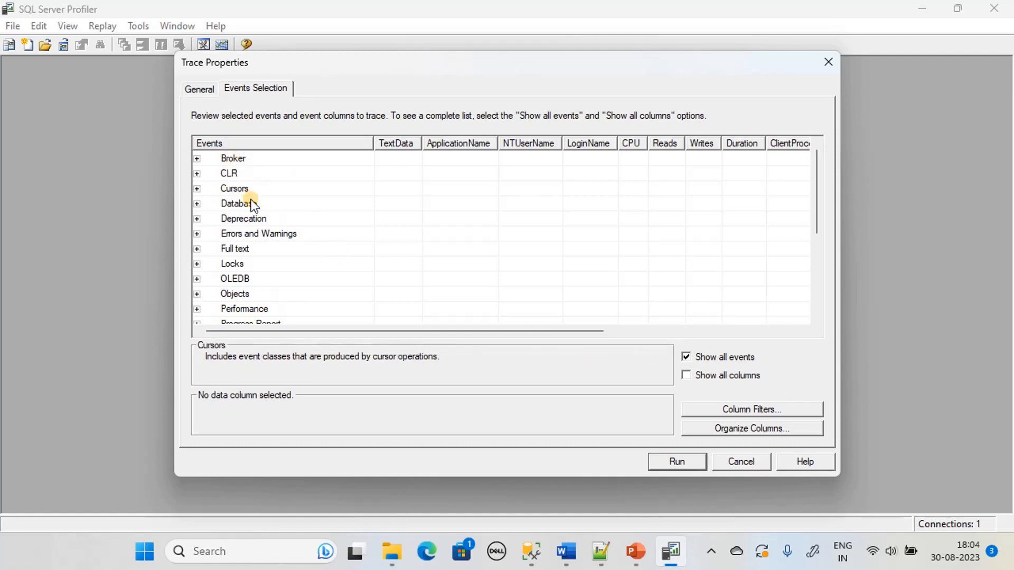
# Inspect the Database category's events, then list only the already selected events
pyautogui.click(197, 203)
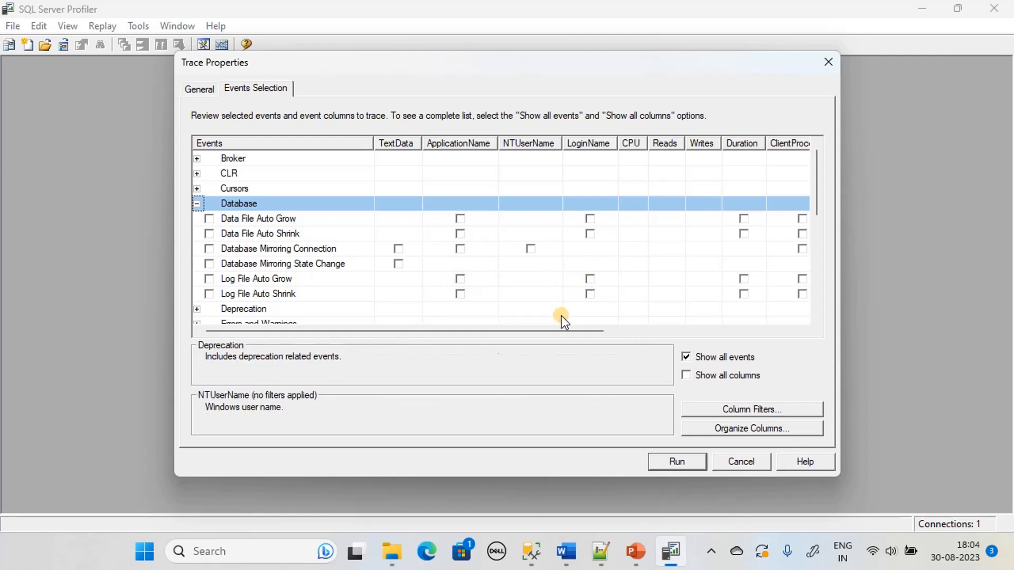
pyautogui.moveTo(563, 335); pyautogui.dragTo(449, 329)
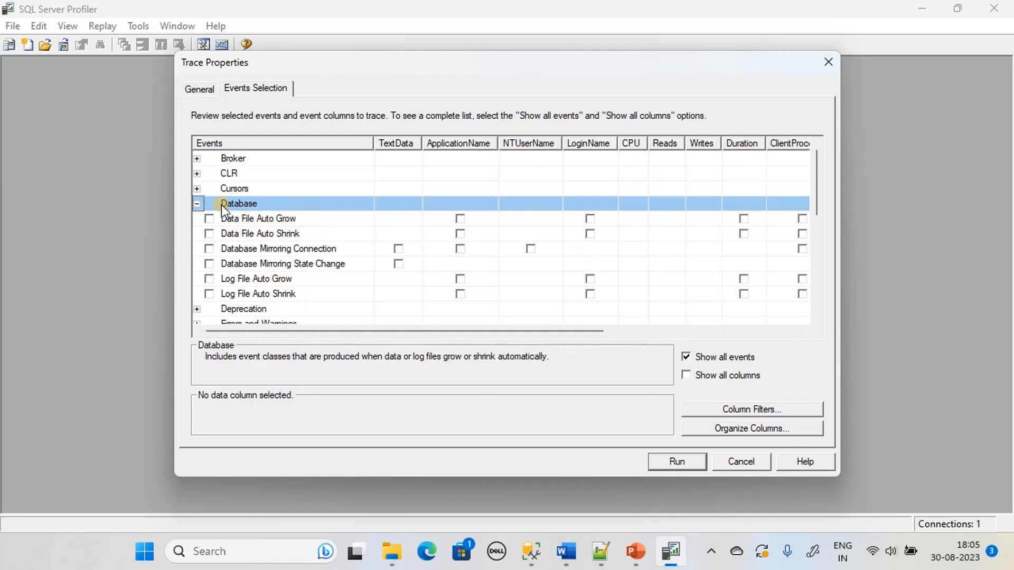
pyautogui.click(196, 205)
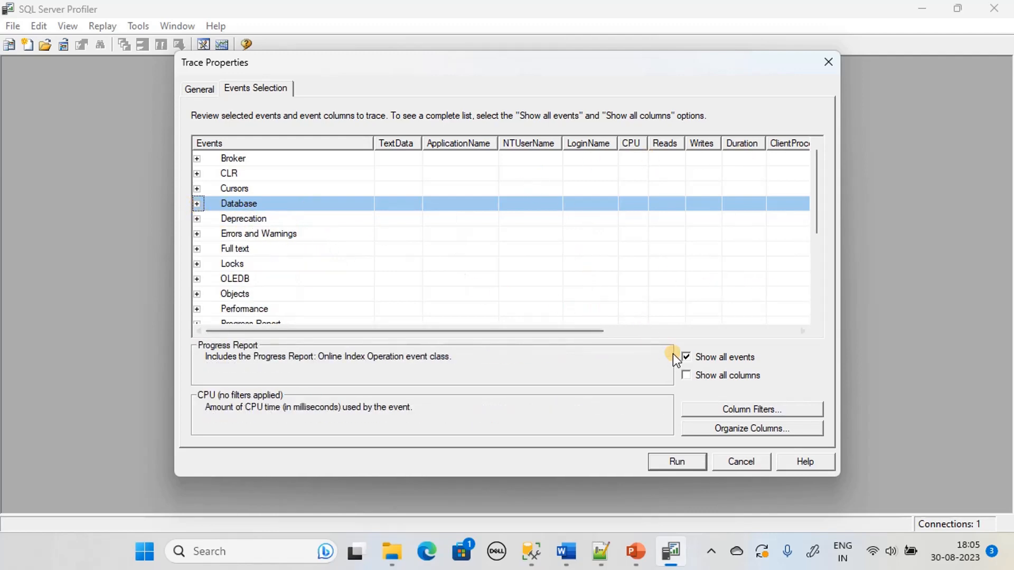
pyautogui.click(686, 357)
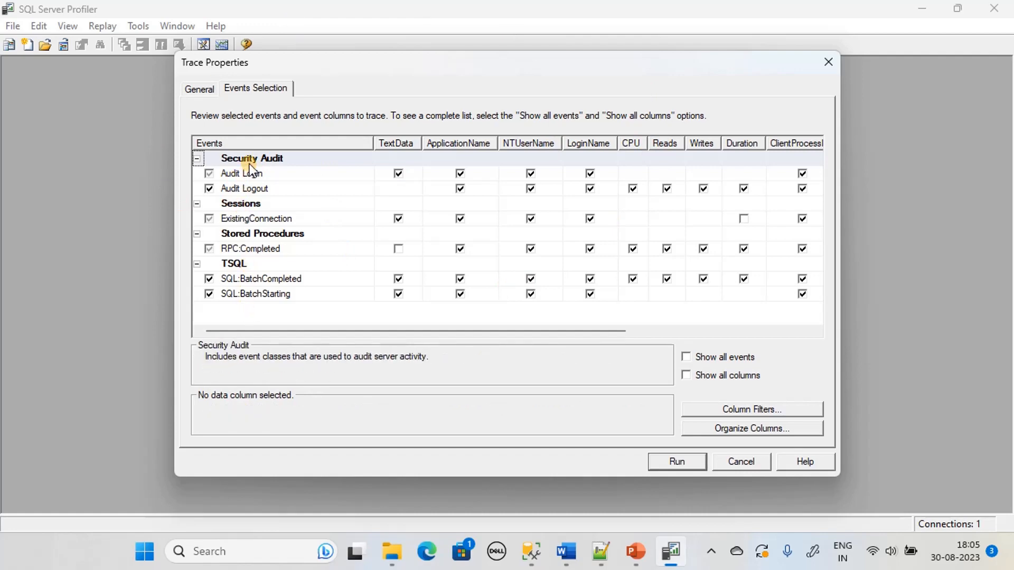
# Deselect Audit Login, Audit Logout, ExistingConnection and SQL:BatchStarting, and fully select RPC:Completed
pyautogui.click(209, 173)
pyautogui.click(208, 189)
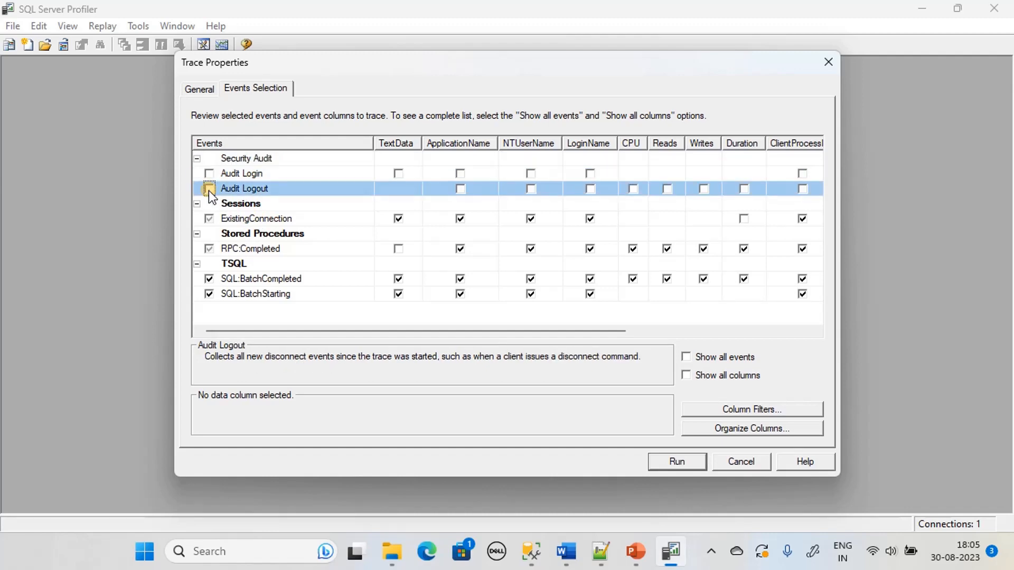
pyautogui.click(209, 219)
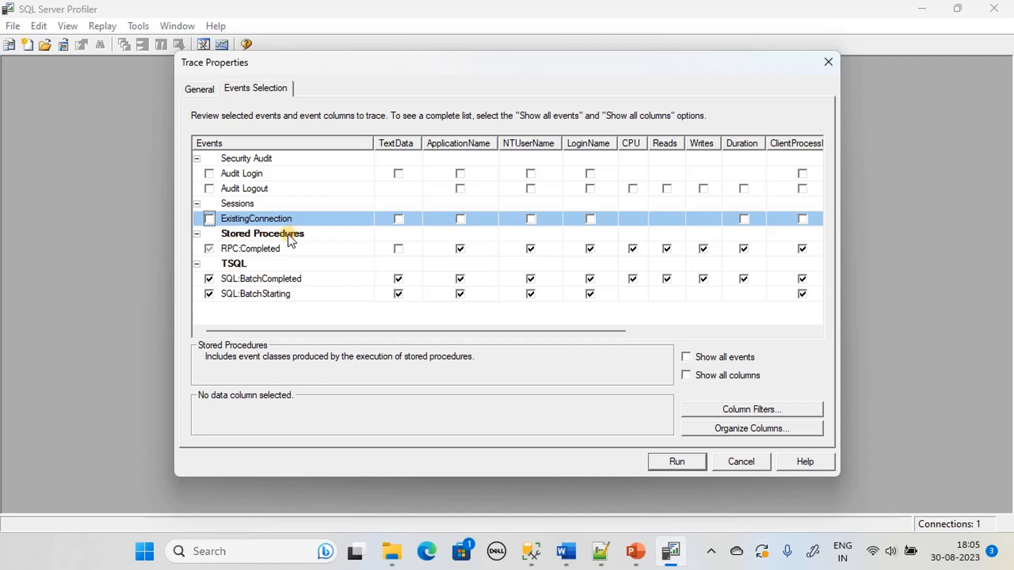
pyautogui.click(209, 249)
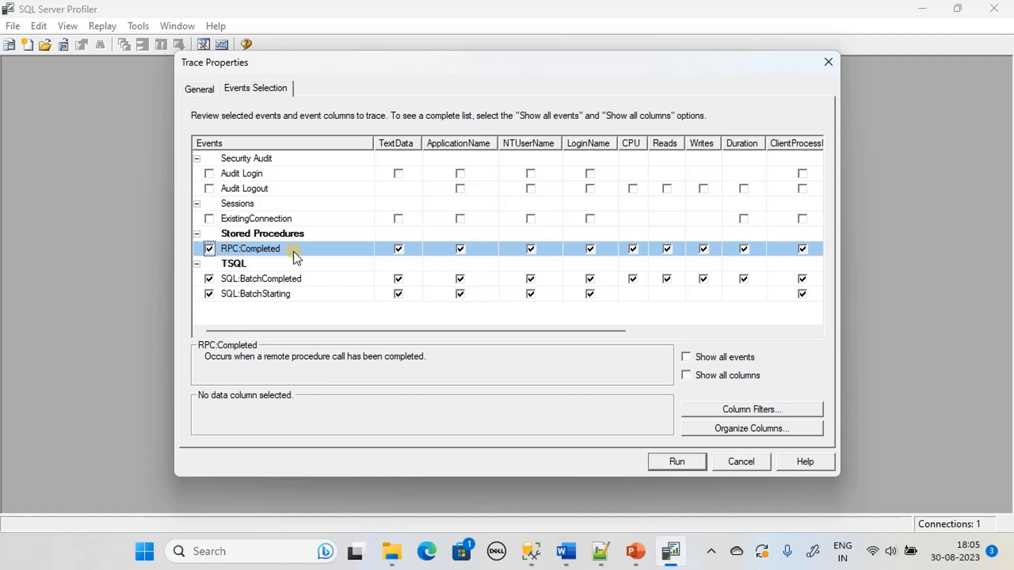
pyautogui.click(209, 294)
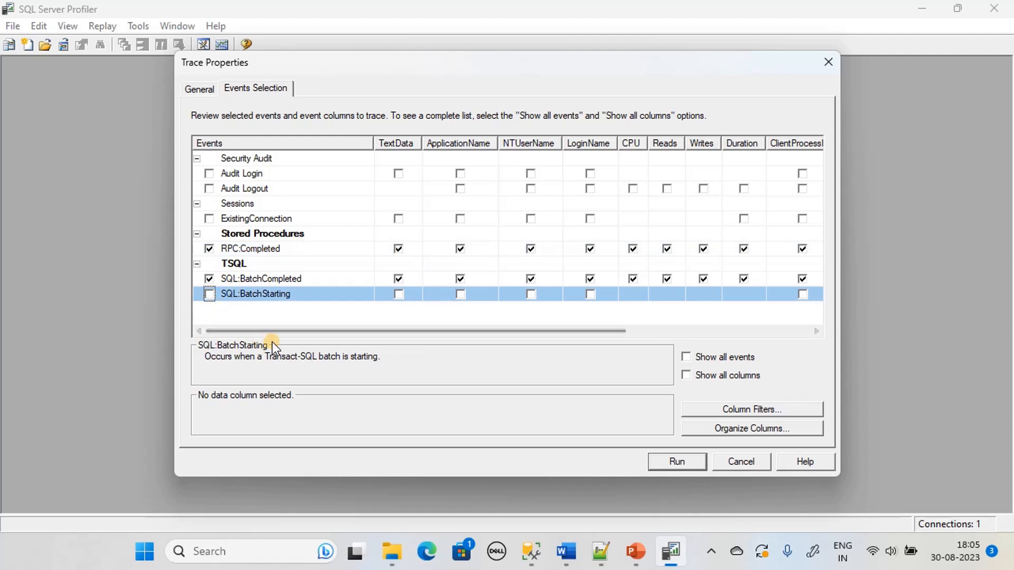
pyautogui.click(685, 357)
pyautogui.click(685, 357)
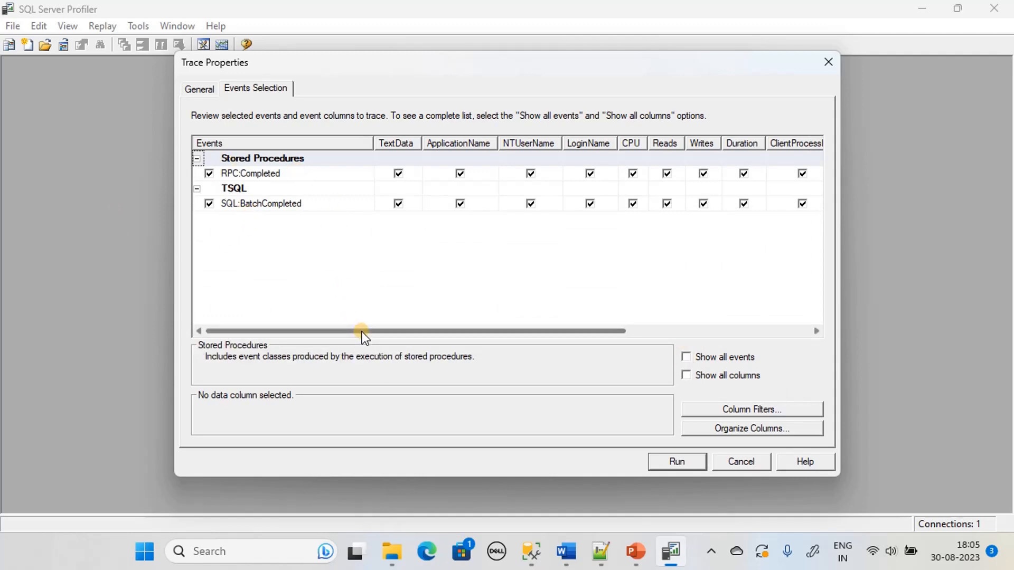
# Drop BinaryData, StartTime and EndTime columns from the RPC:Completed and SQL:BatchCompleted events
pyautogui.moveTo(362, 331)
pyautogui.mouseDown()
pyautogui.moveTo(389, 333)
pyautogui.moveTo(351, 335)
pyautogui.mouseUp()
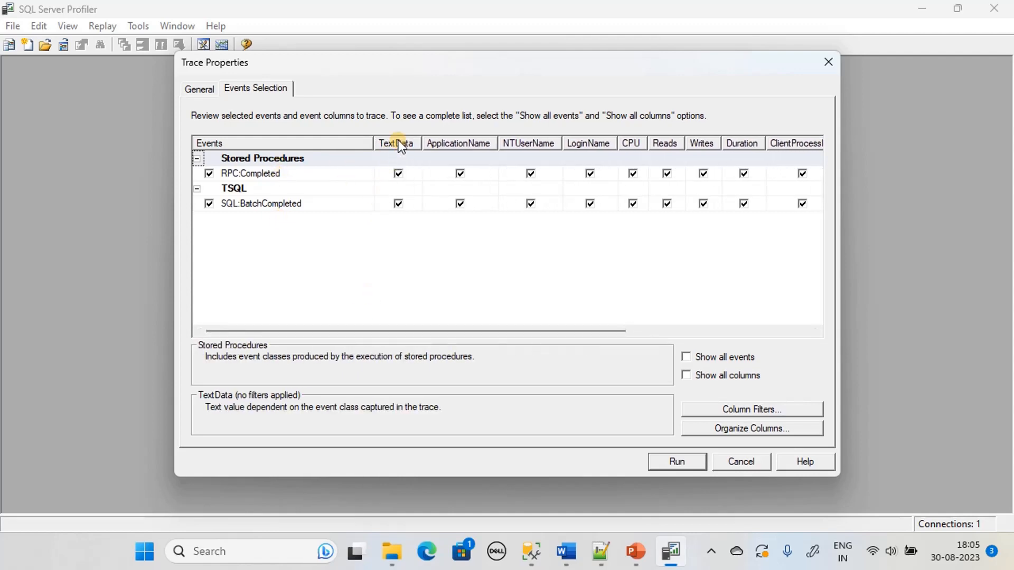
pyautogui.moveTo(466, 330); pyautogui.dragTo(612, 327)
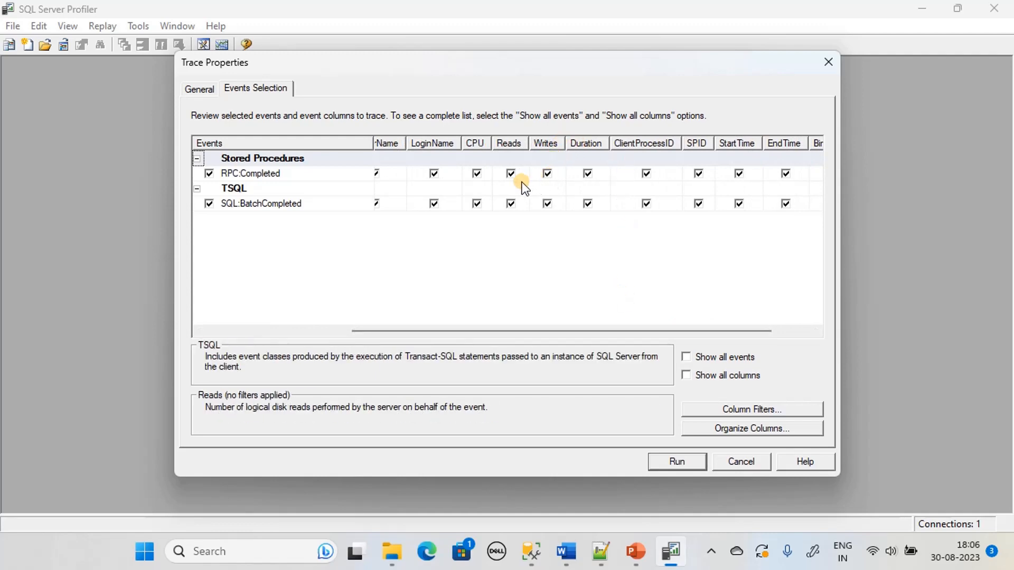
pyautogui.moveTo(586, 332); pyautogui.dragTo(686, 333)
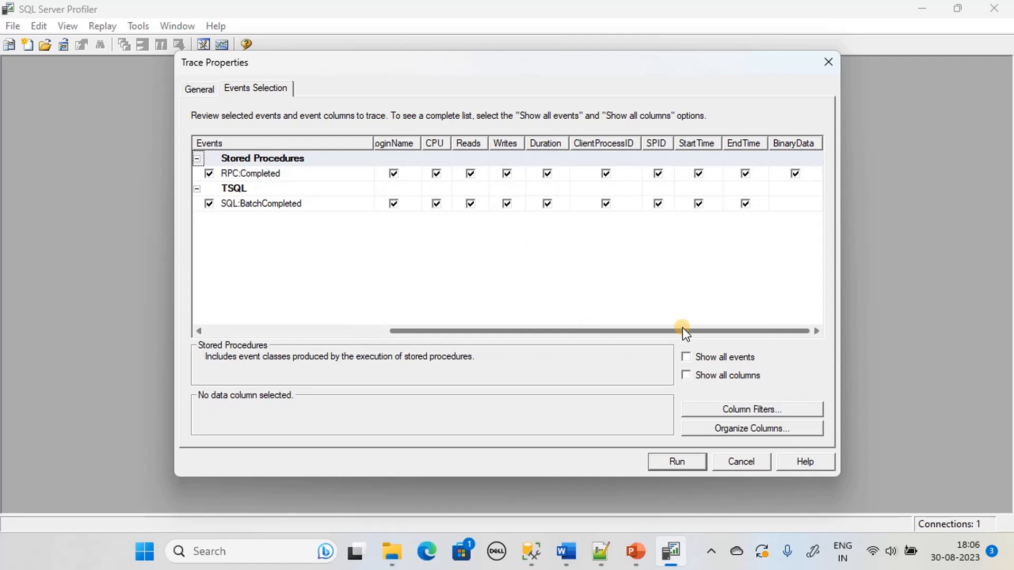
pyautogui.click(795, 175)
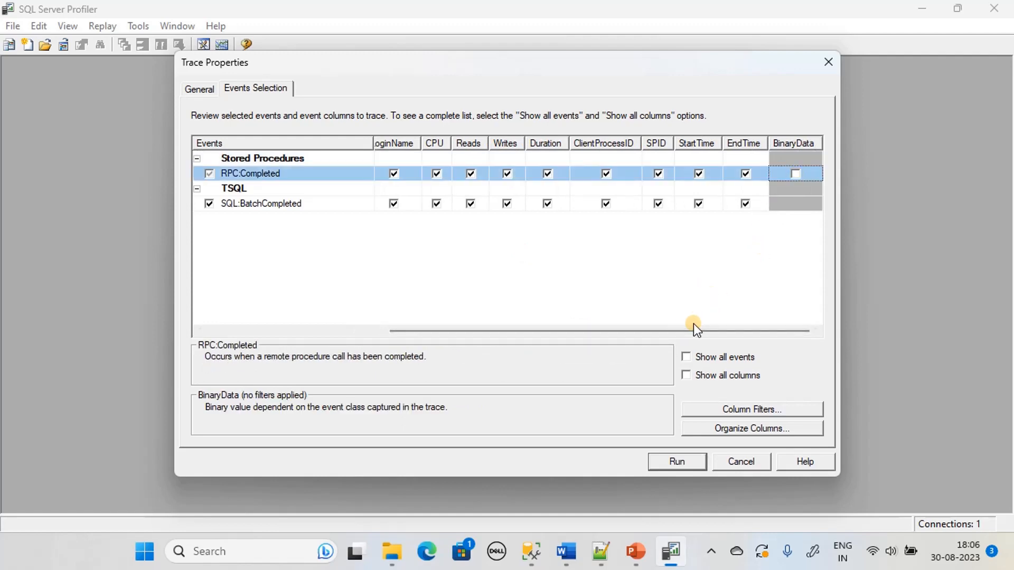
pyautogui.click(699, 174)
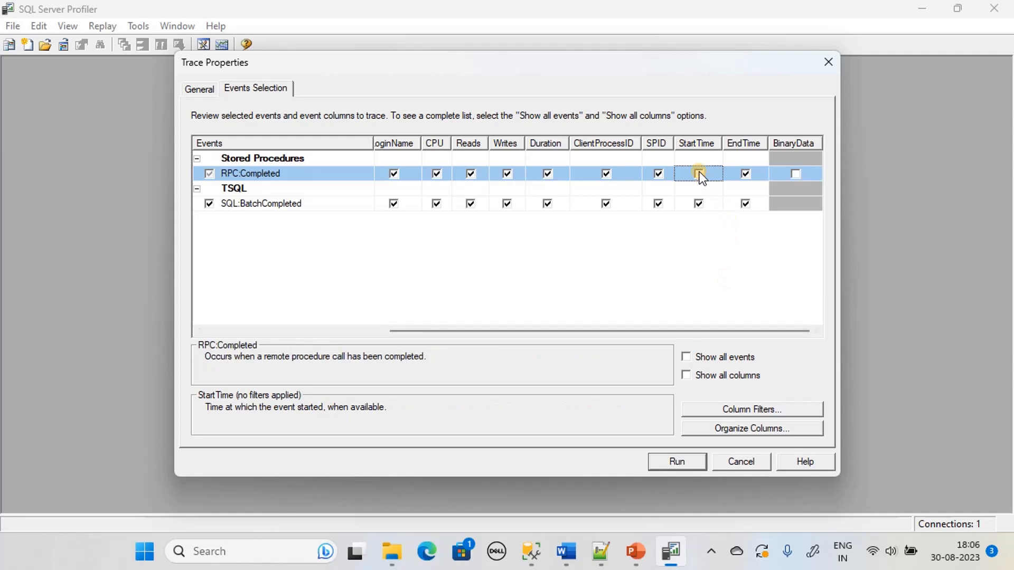
pyautogui.click(698, 204)
pyautogui.click(744, 174)
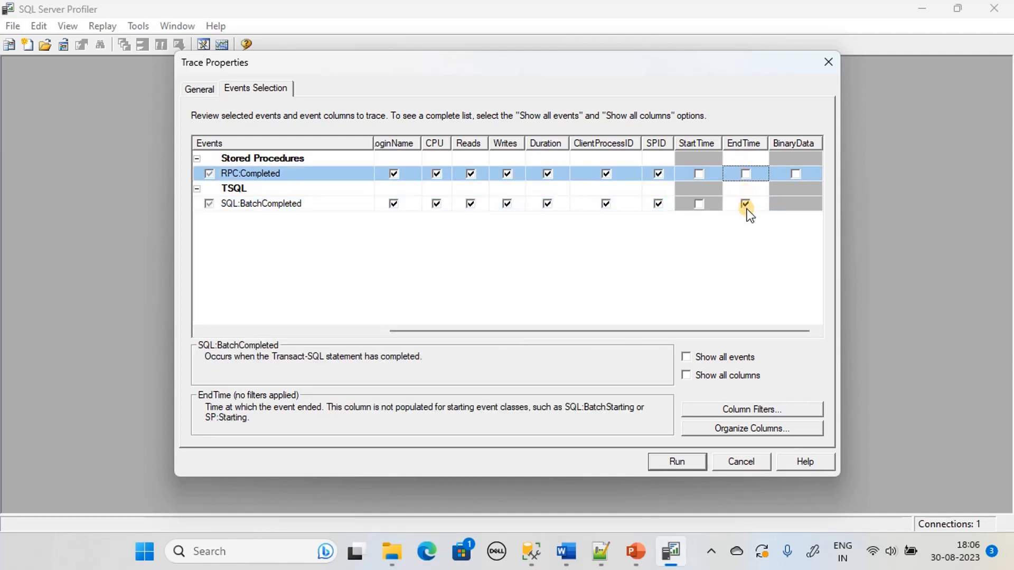
pyautogui.click(745, 204)
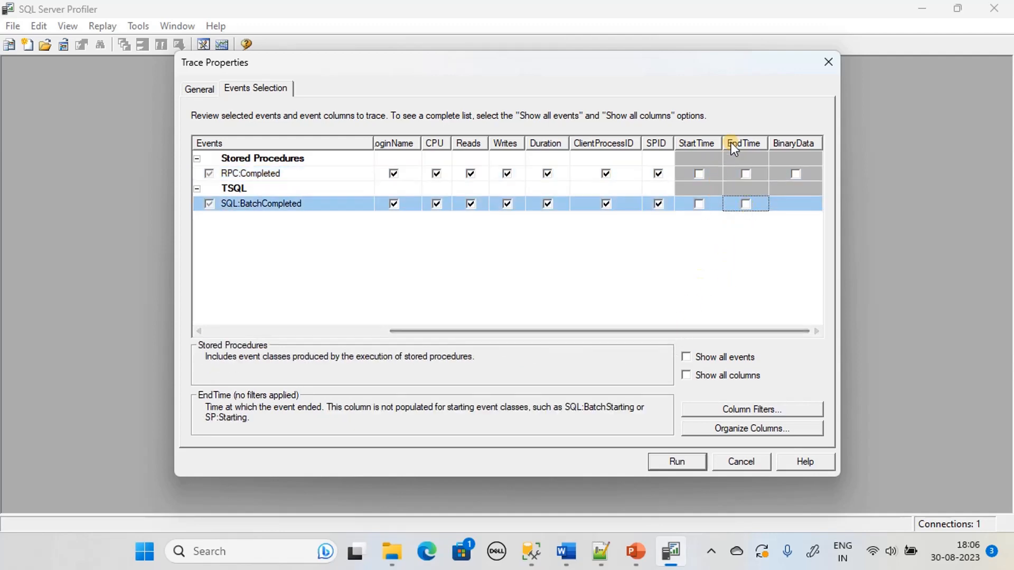
# Clear Reads and Writes for both events, leaving SPID since it is required
pyautogui.moveTo(675, 330); pyautogui.dragTo(614, 334)
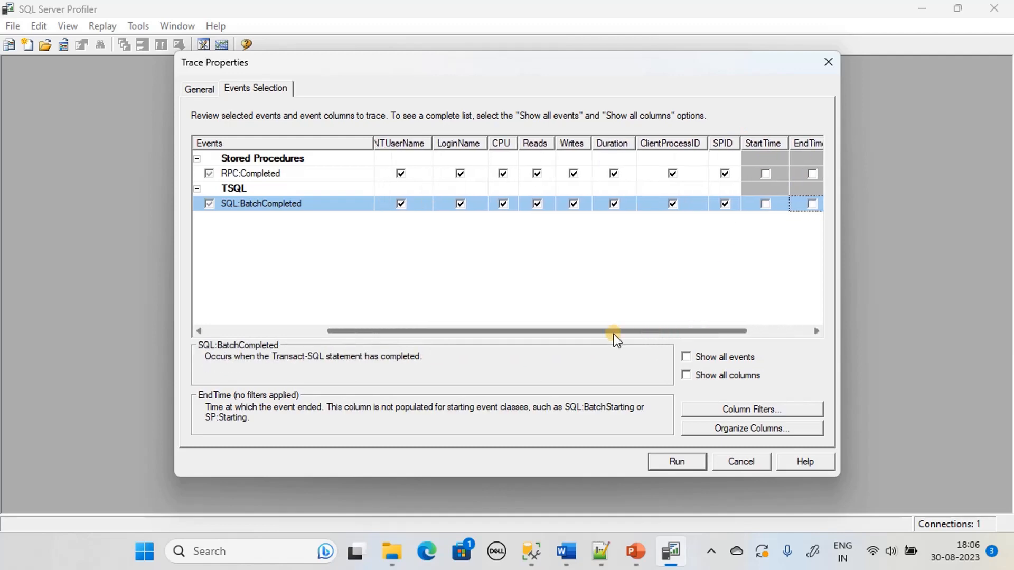
pyautogui.click(724, 174)
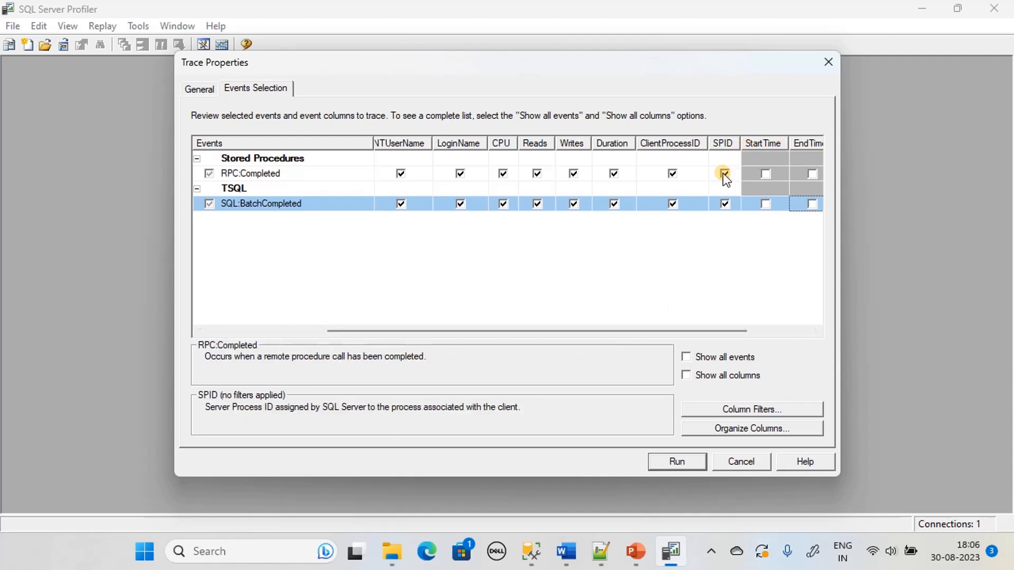
pyautogui.click(647, 327)
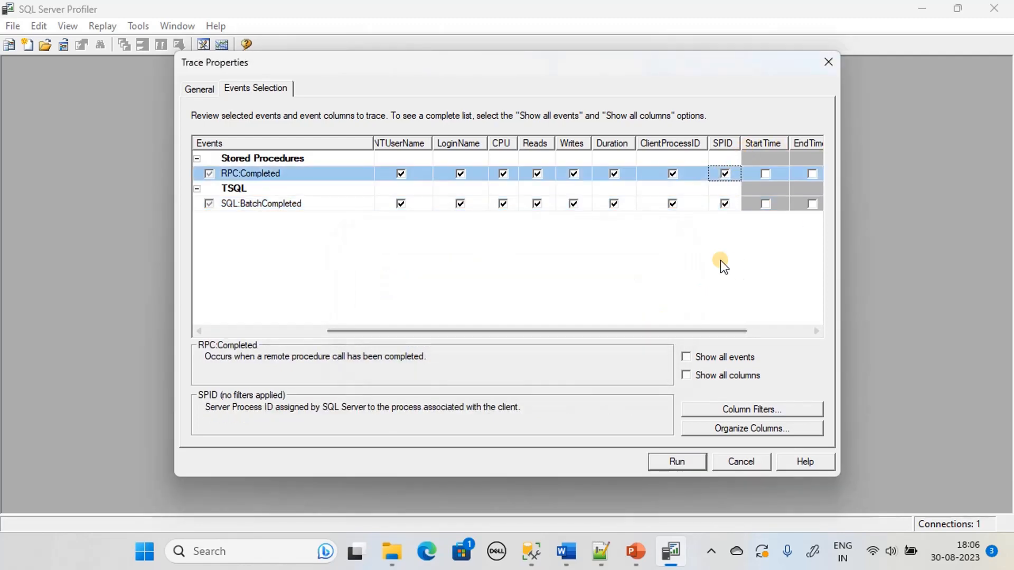
pyautogui.click(538, 174)
pyautogui.click(537, 204)
pyautogui.click(574, 173)
pyautogui.click(574, 203)
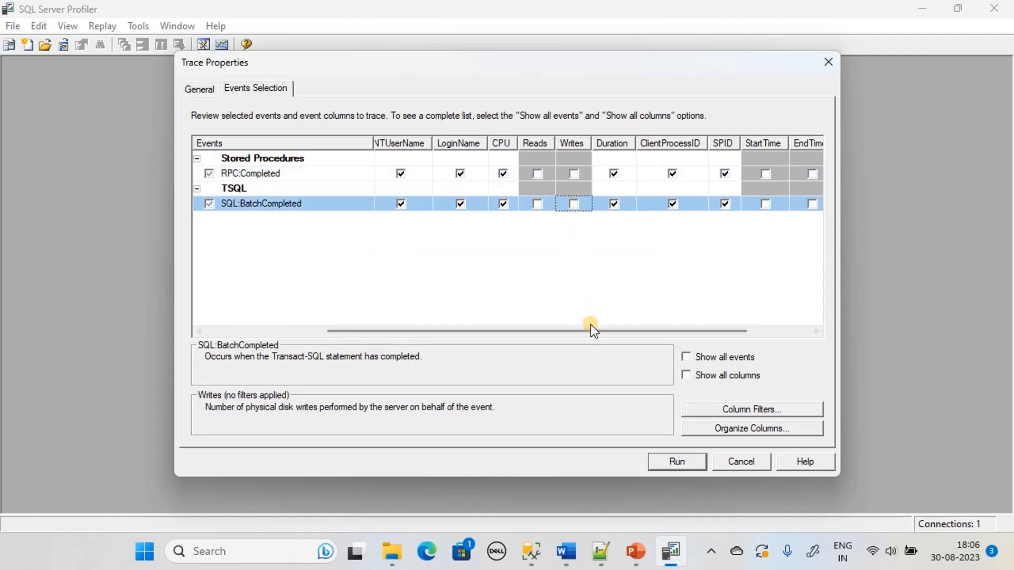
pyautogui.moveTo(590, 328); pyautogui.dragTo(338, 331)
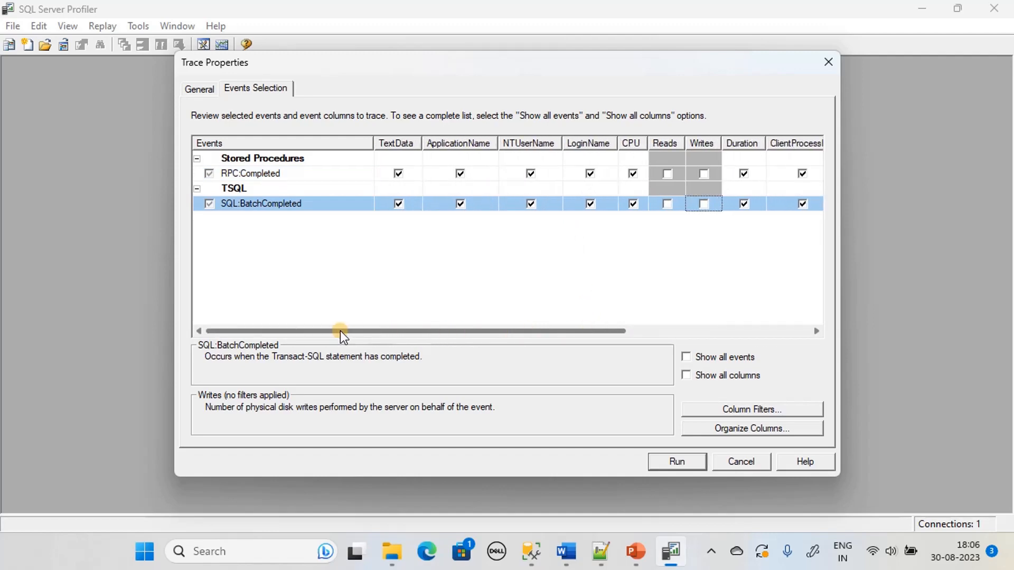
pyautogui.click(48, 552)
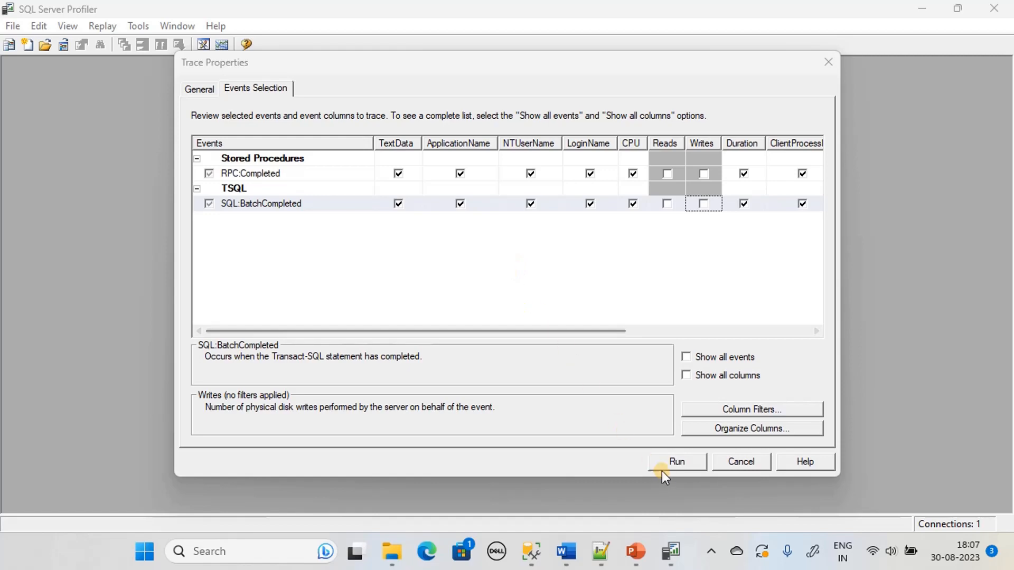
pyautogui.click(680, 464)
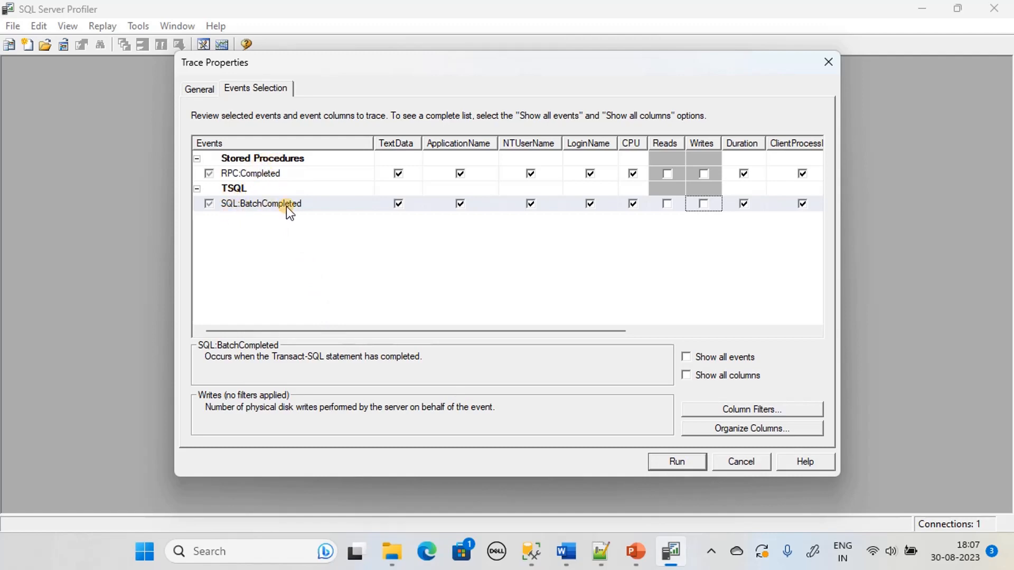
# Run StudentTrace and maximize its window so the event grid fills the workspace
pyautogui.click(673, 461)
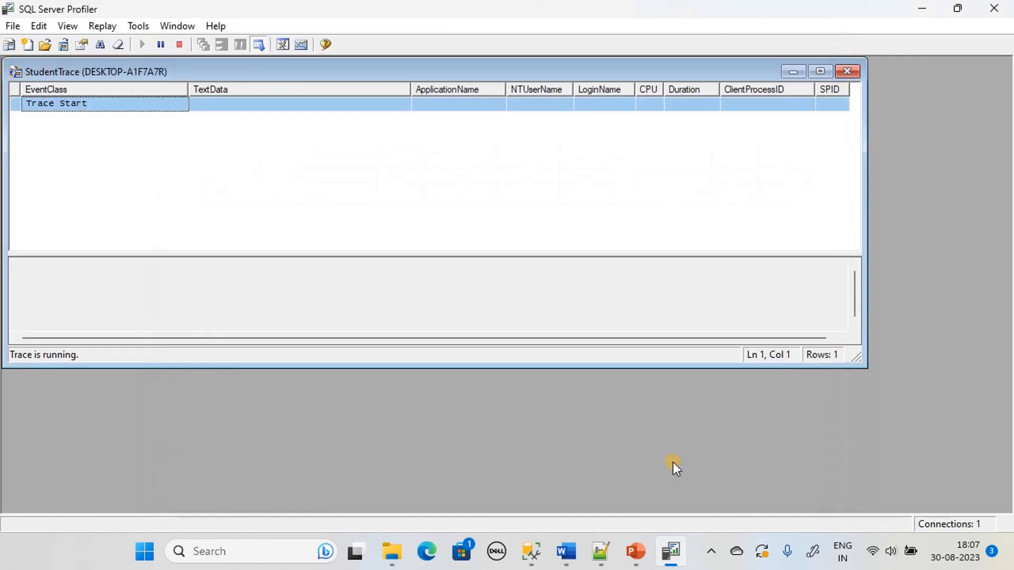
pyautogui.click(819, 72)
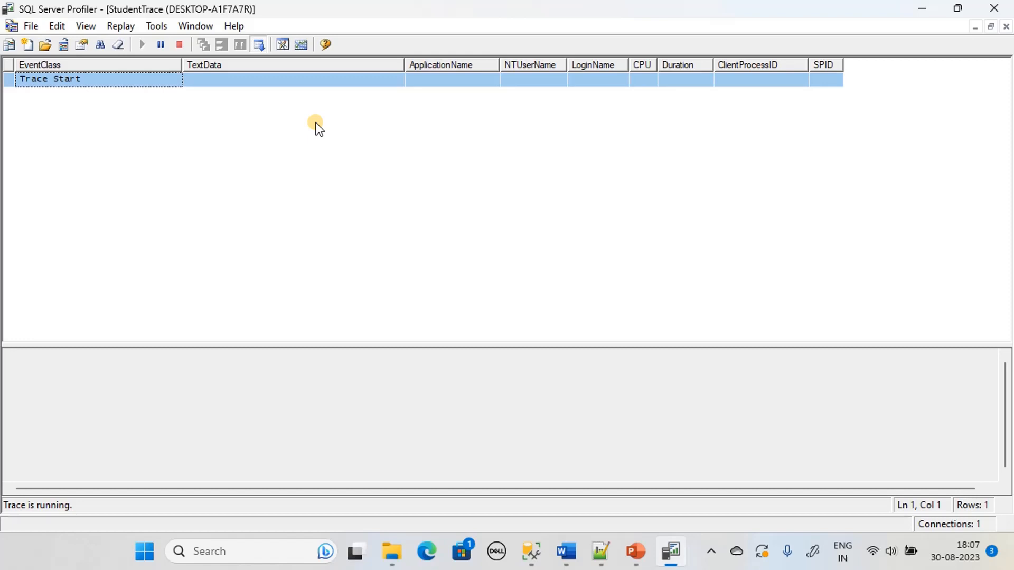
# In Management Studio, open a new query window set to the pubs database
pyautogui.click(62, 553)
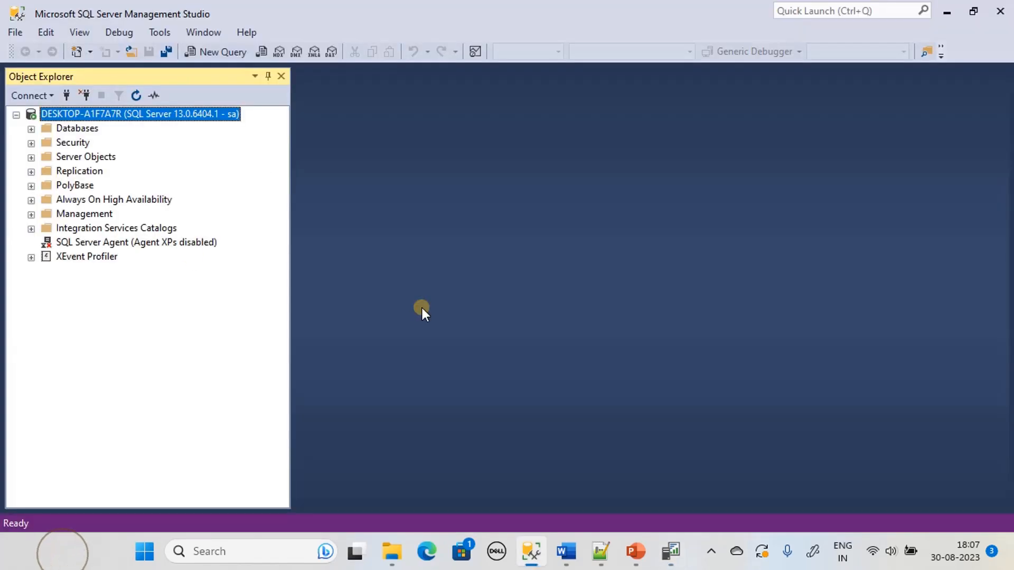
pyautogui.click(197, 53)
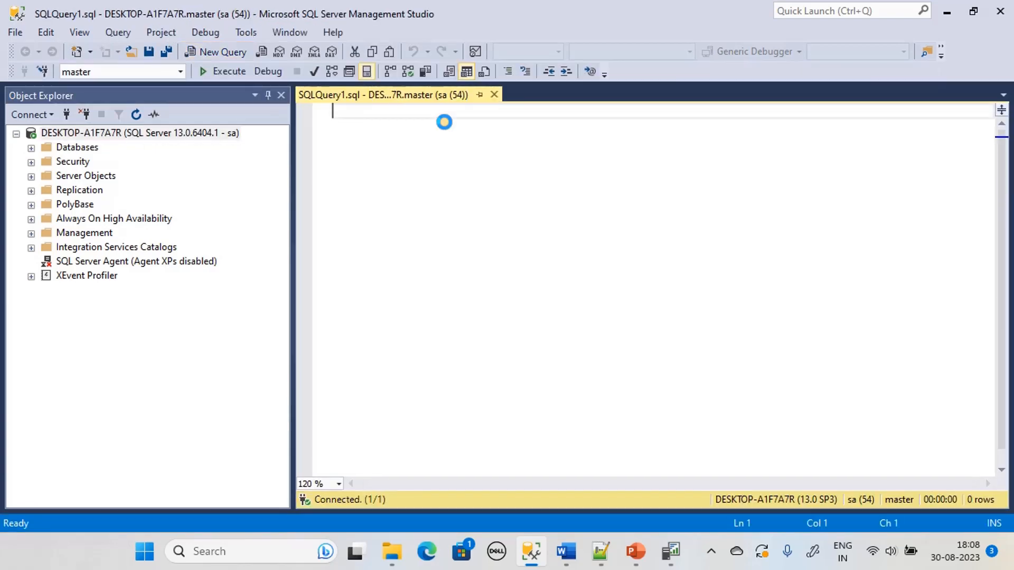
pyautogui.click(178, 72)
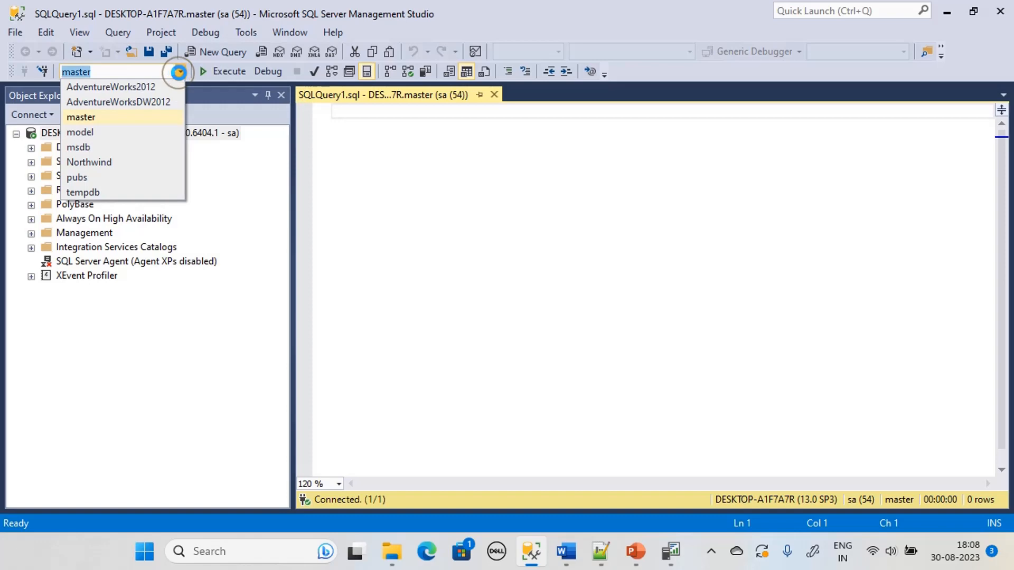
pyautogui.click(87, 177)
pyautogui.click(423, 141)
# Paste the Student script and execute only its CREATE TABLE block against pubs
pyautogui.write("--Create Table on Pubs Use Pubs; Create Table Student(     Id smallint Not Null,     Name varchar(30),     PercentMark varchar(3) )  --Insert Data Into the Table Insert into Student values(100, 'Gopal Krishna', 70); Insert into Student values(101, 'Dave Clark', 60); Insert into Student values(102, 'Ben Jonas', 77); Insert into Student values(103, 'Charlotte Olivia', 94); Insert into Student values(104, 'Gyala Hont', 67);  --Check the Data with a read Select * from Student;")
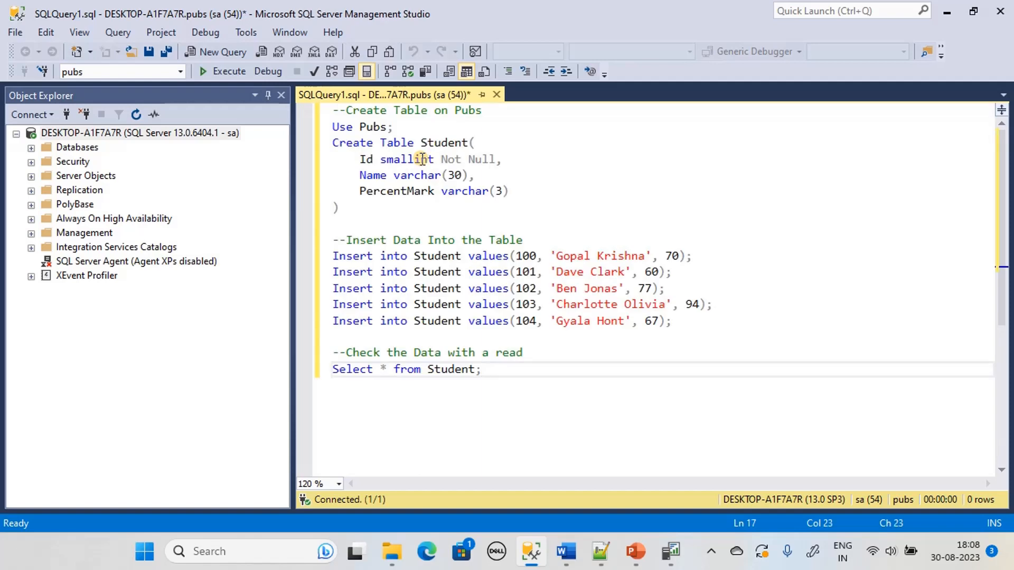
pyautogui.moveTo(344, 202); pyautogui.dragTo(253, 103)
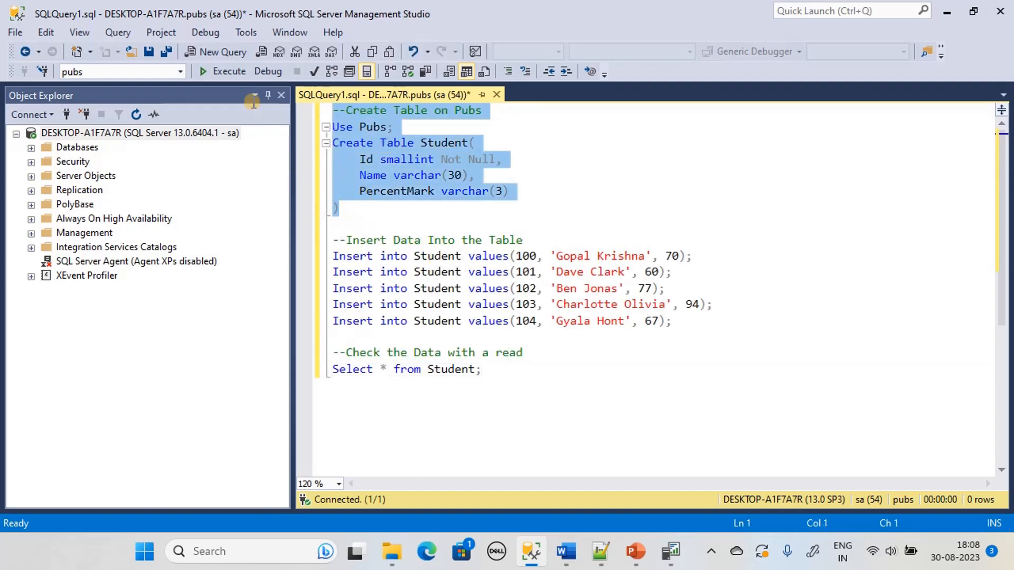
pyautogui.click(218, 73)
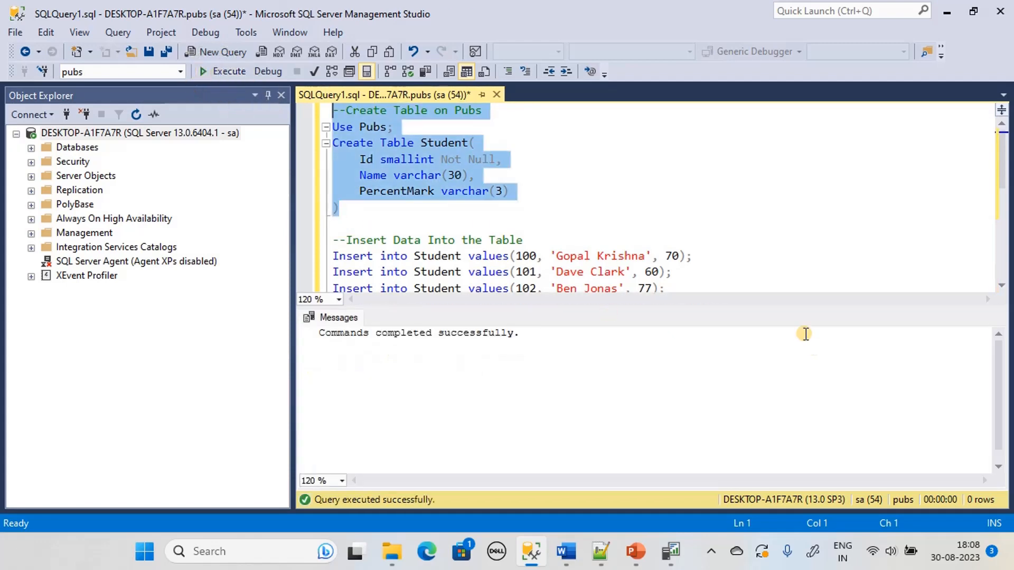
pyautogui.moveTo(779, 305); pyautogui.dragTo(794, 417)
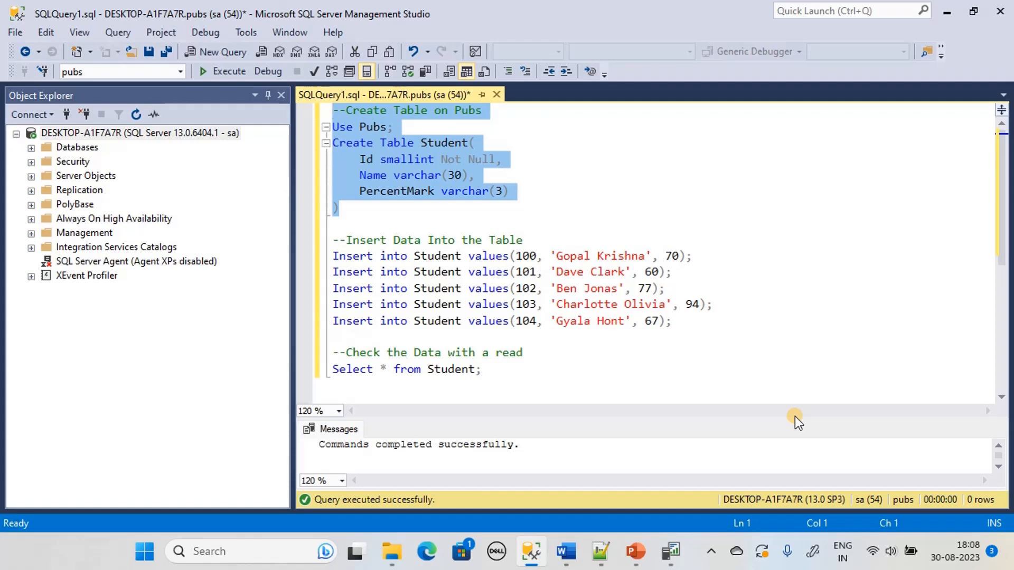
# Execute the five Student Insert statements: the first two singly, the last three together
pyautogui.click(693, 256)
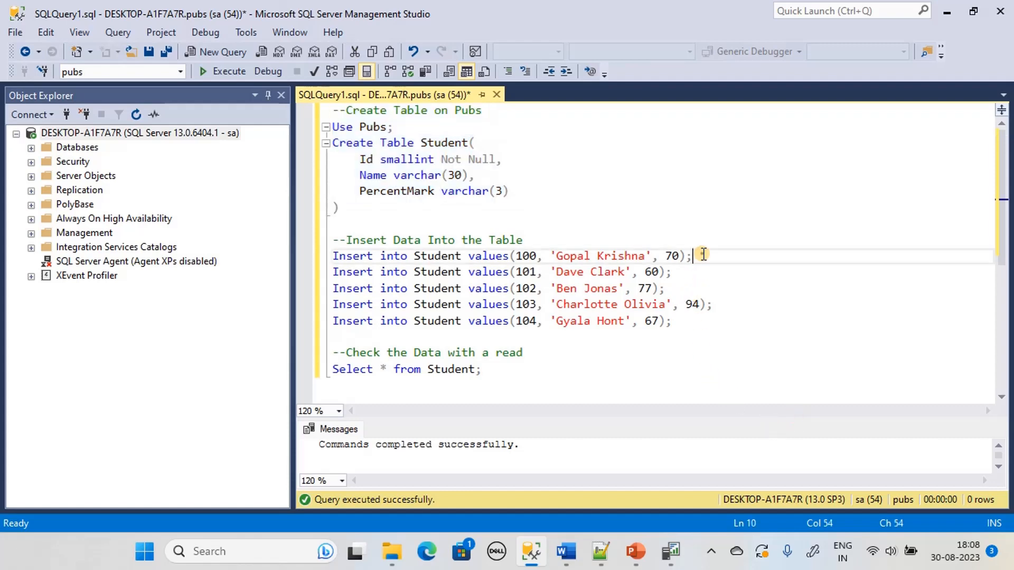
pyautogui.moveTo(339, 208); pyautogui.dragTo(333, 109)
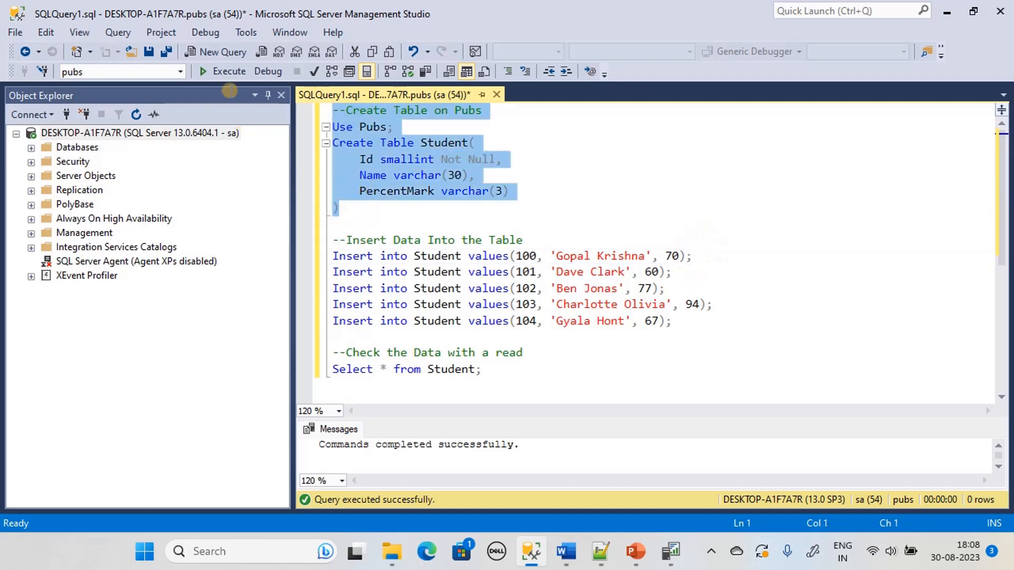
pyautogui.click(696, 256)
pyautogui.hotkey('shift', 'Home')
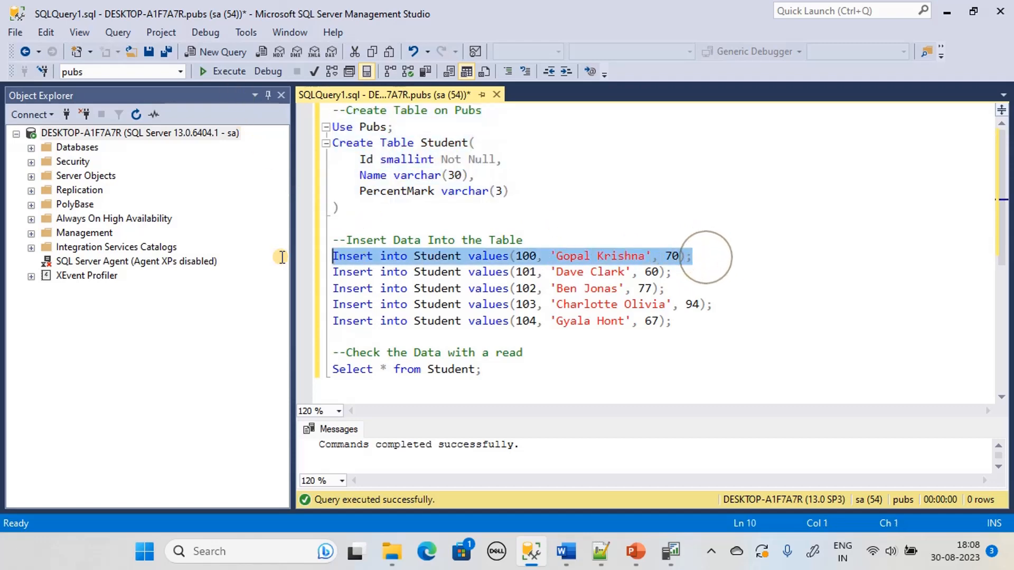
pyautogui.click(227, 70)
pyautogui.click(671, 273)
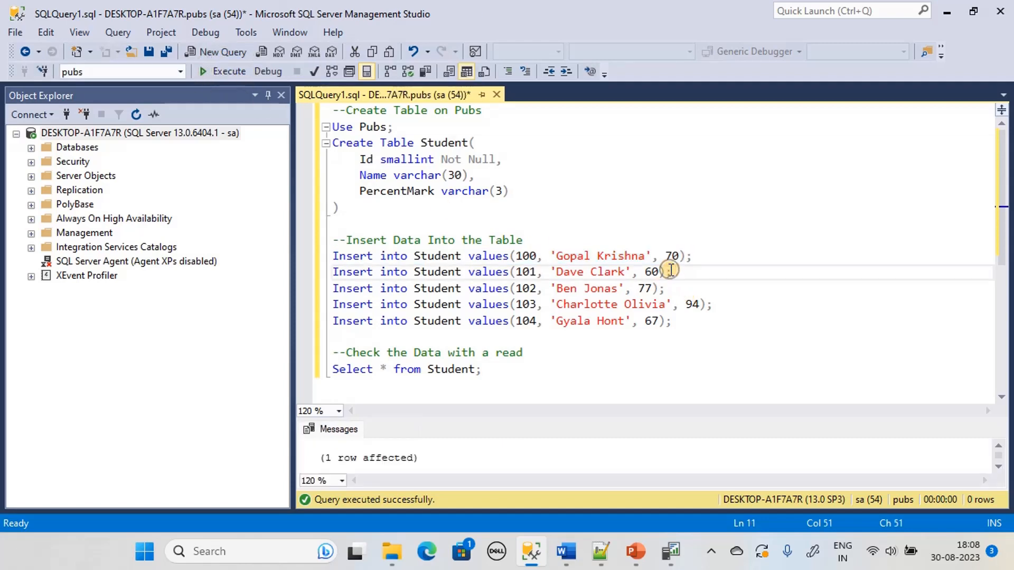
pyautogui.hotkey('shift', 'Home')
pyautogui.click(239, 74)
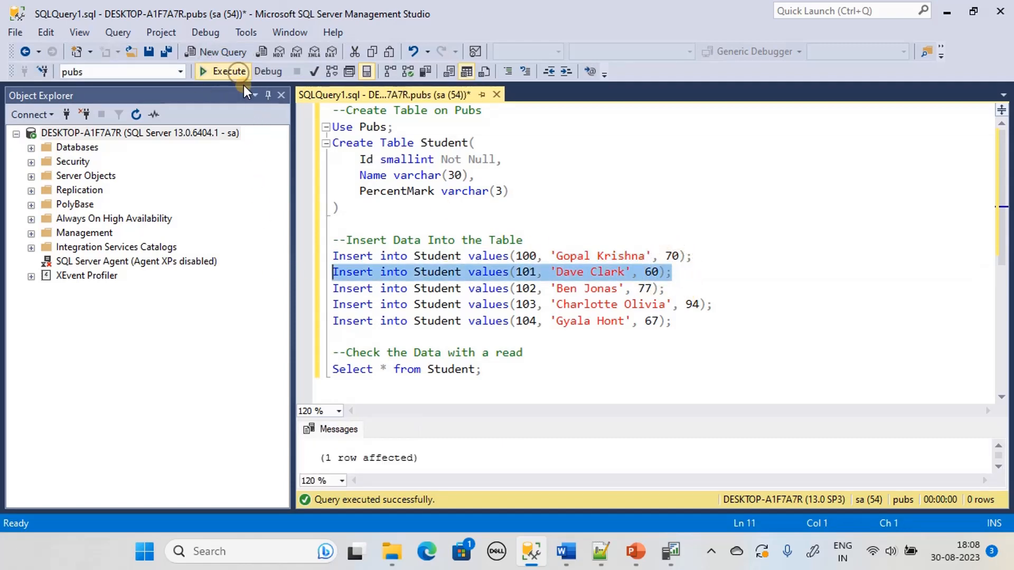
pyautogui.click(680, 322)
pyautogui.hotkey('shift', 'Home')
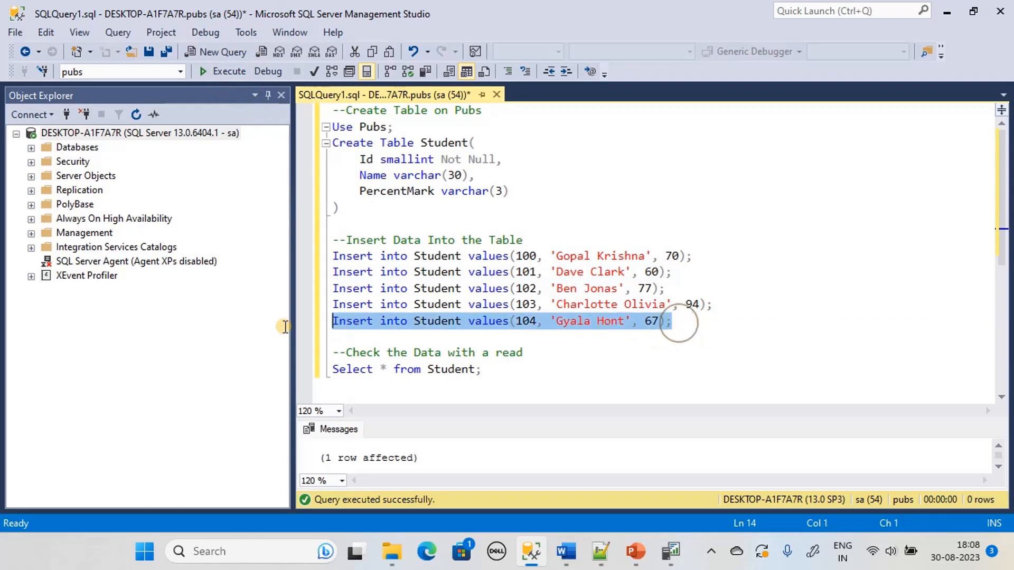
pyautogui.hotkey('shift', 'Up')
pyautogui.hotkey('shift', 'Up')
pyautogui.click(213, 71)
# Run the Select on Student, enlarging the results grid and autofitting the Name column
pyautogui.click(494, 369)
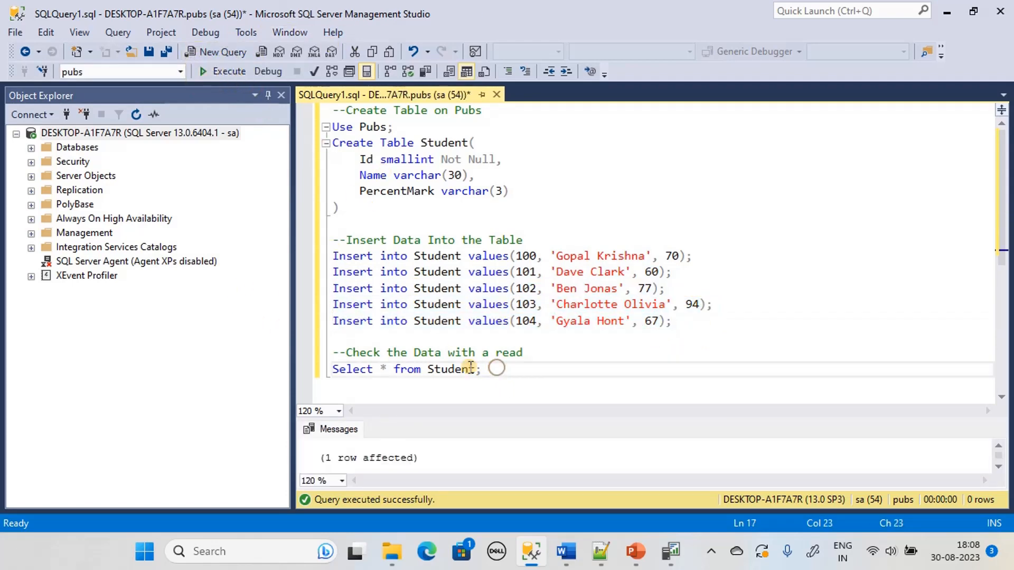
pyautogui.hotkey('shift', 'Home')
pyautogui.hotkey('shift', 'Up')
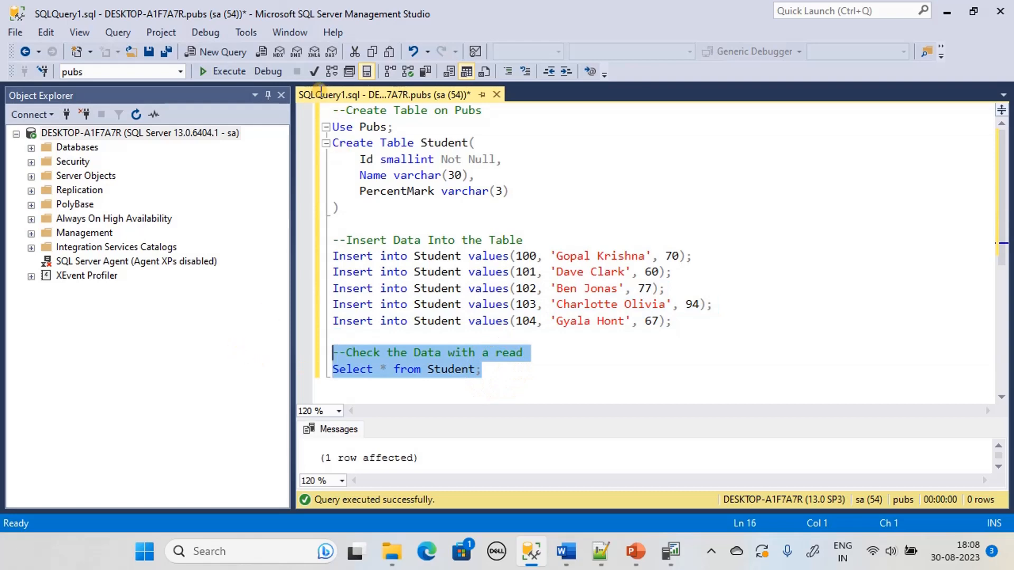
pyautogui.click(207, 70)
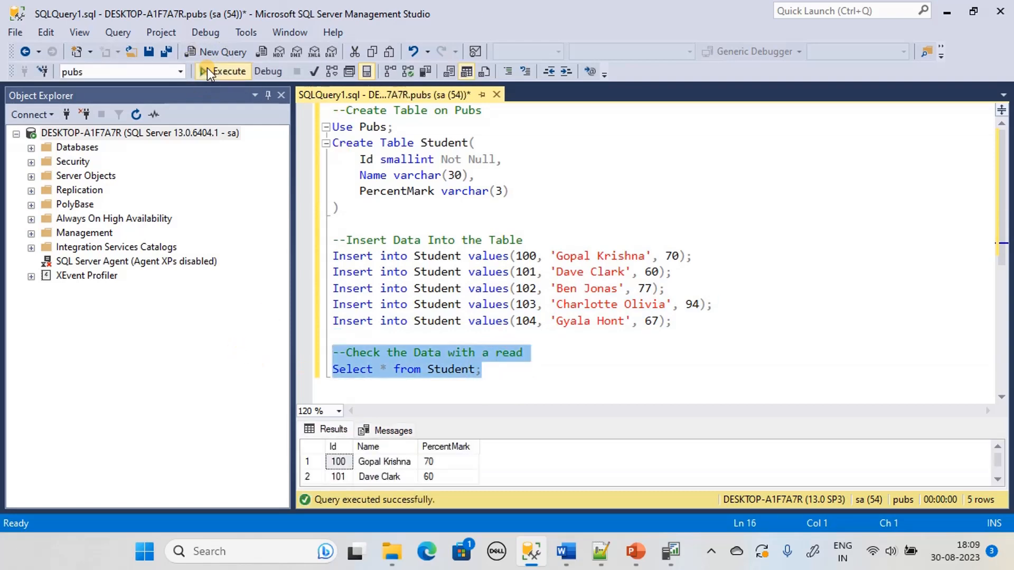
pyautogui.moveTo(634, 418); pyautogui.dragTo(634, 315)
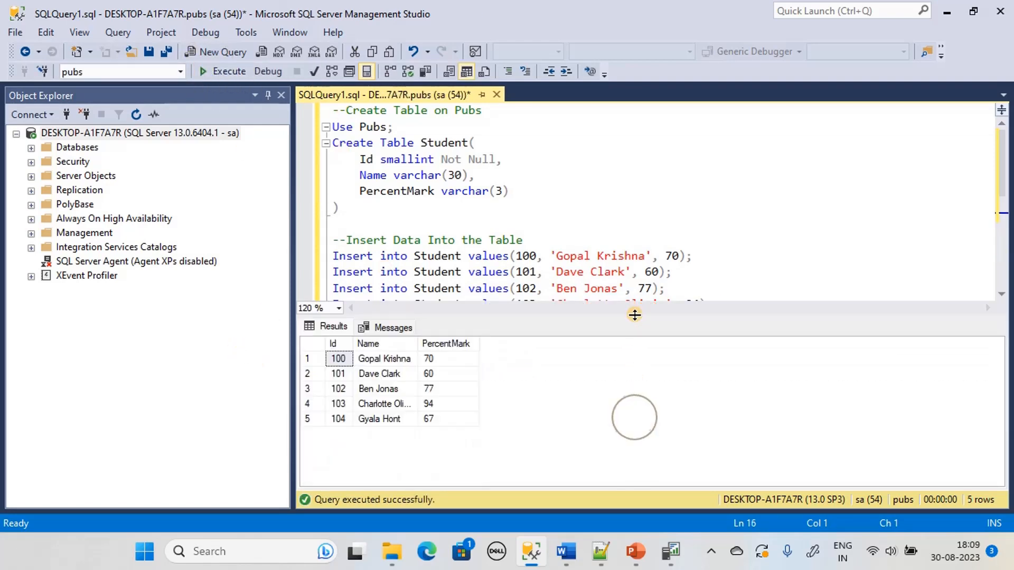
pyautogui.doubleClick(419, 343)
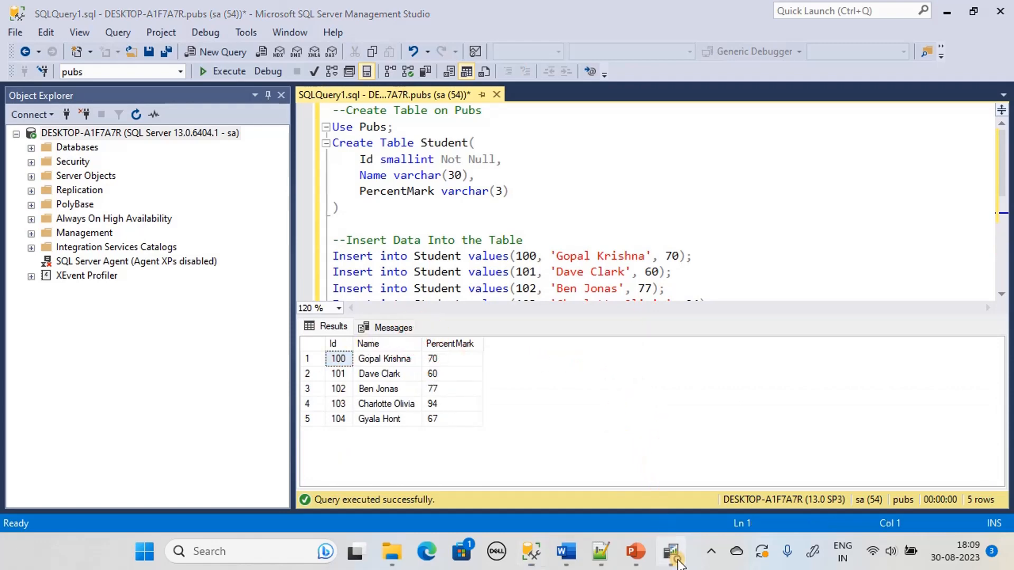
pyautogui.click(670, 551)
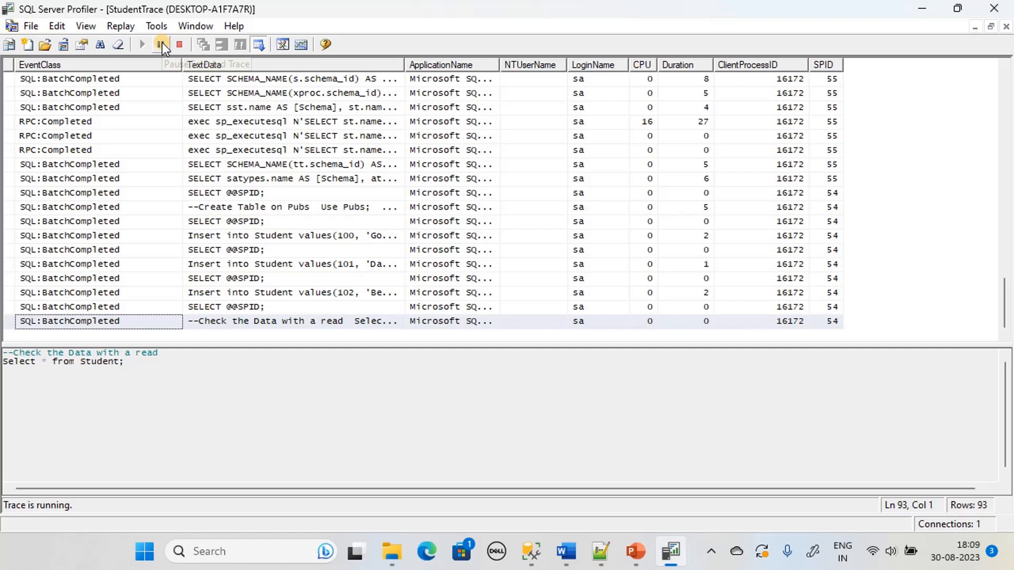
# Pause StudentTrace and compare its captured batches with the Create Table Student script
pyautogui.click(163, 43)
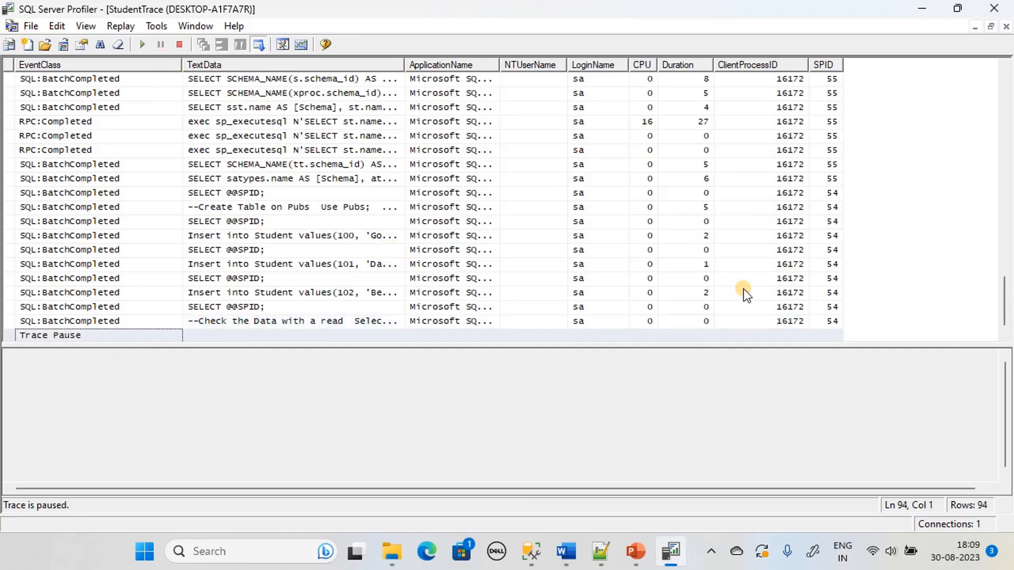
pyautogui.scroll(2, 743, 290)
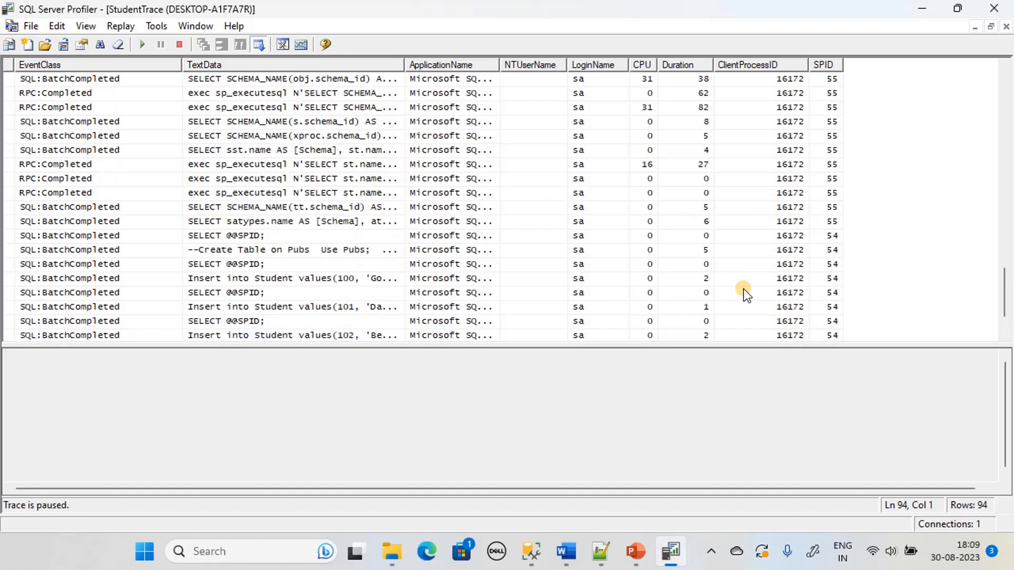
pyautogui.moveTo(1005, 295)
pyautogui.mouseDown()
pyautogui.moveTo(958, 163)
pyautogui.moveTo(945, 81)
pyautogui.mouseUp()
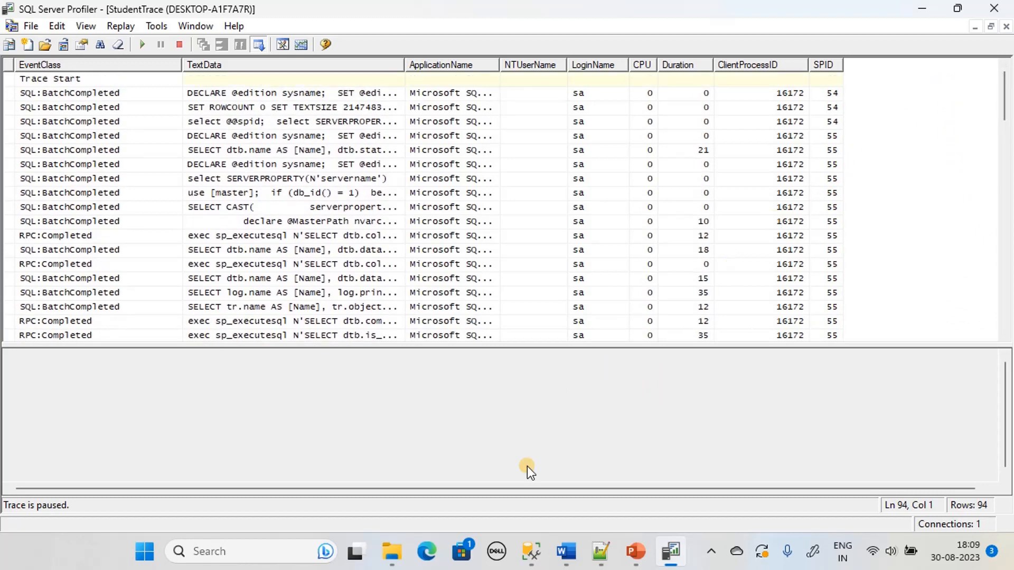
pyautogui.click(532, 551)
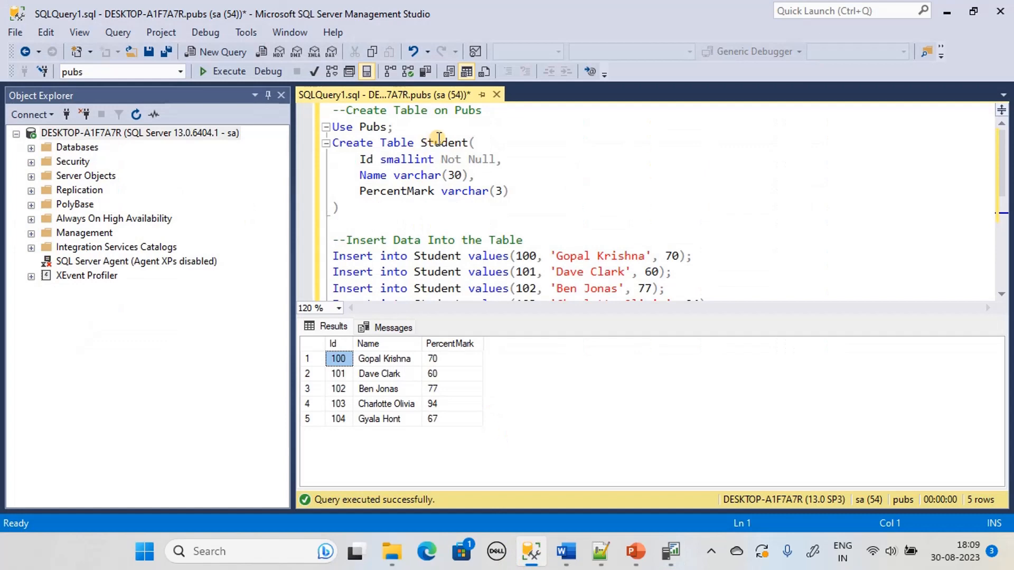
pyautogui.moveTo(468, 143); pyautogui.dragTo(334, 144)
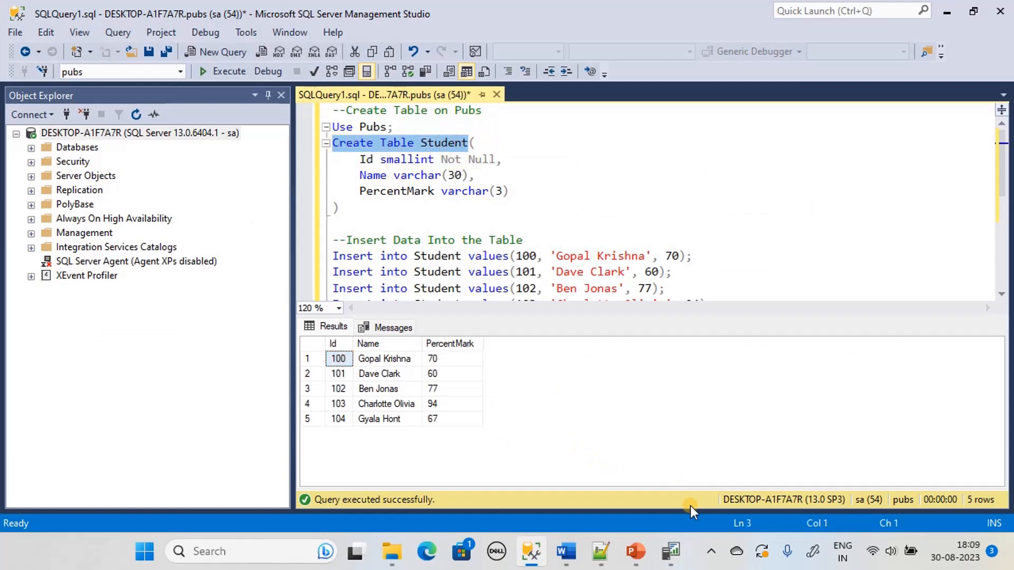
pyautogui.click(671, 549)
# Step down the trace rows to the '--Create Table on Pubs' batch and view its Create Table Student script
pyautogui.click(235, 93)
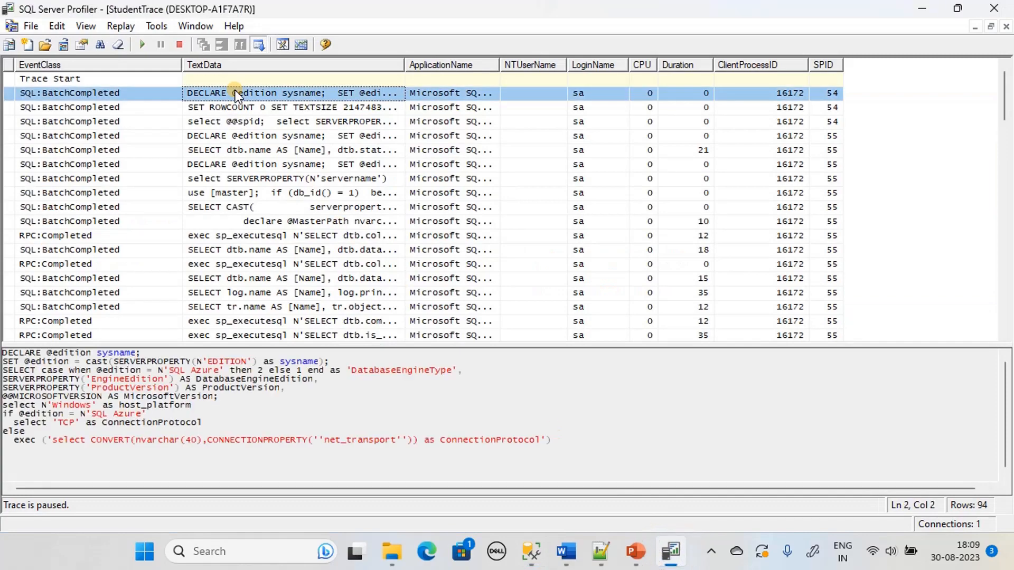
pyautogui.press('Down')
pyautogui.press('Down')
pyautogui.press('Down')
pyautogui.press('Down')
pyautogui.press('Down')
pyautogui.press('Down')
pyautogui.press('Down')
pyautogui.press('Down')
pyautogui.press('Down')
pyautogui.press('Down')
pyautogui.press('Down')
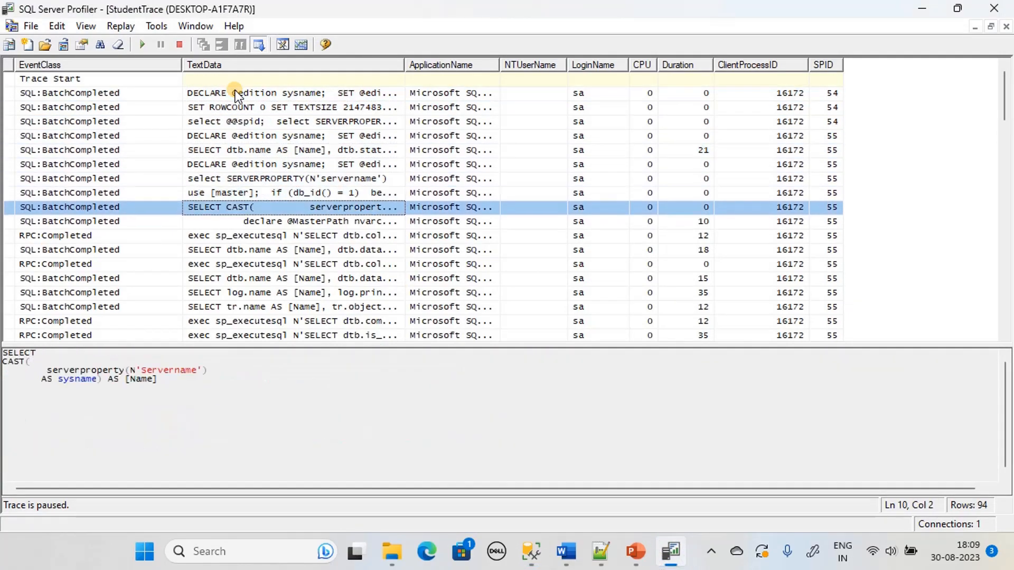
pyautogui.press('Down')
pyautogui.press('Down')
pyautogui.press('Down')
pyautogui.press('Down')
pyautogui.press('Down')
pyautogui.press('Down')
pyautogui.press('Down')
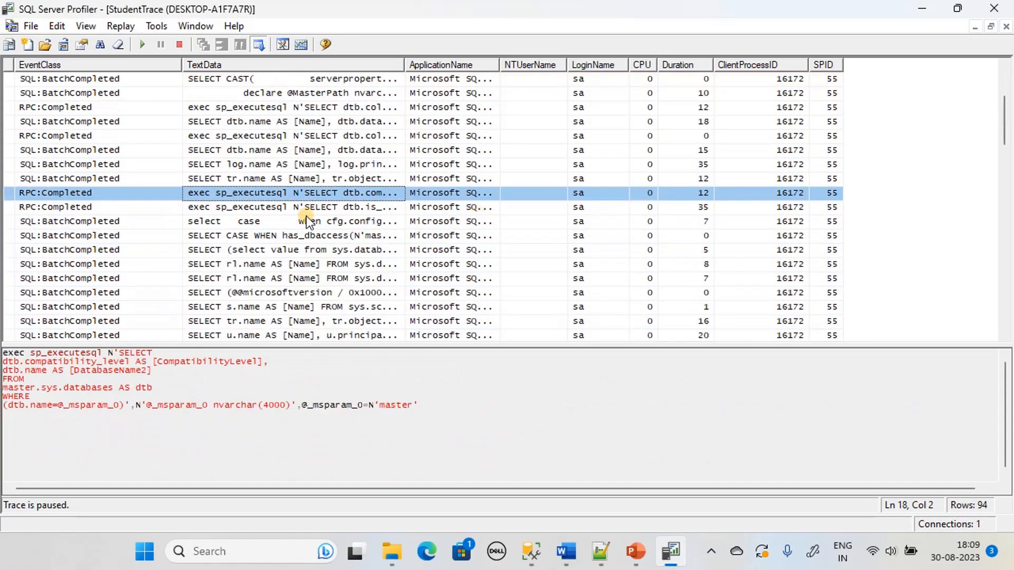
pyautogui.press('Down')
pyautogui.press('Down')
pyautogui.press('Down')
pyautogui.press('Down')
pyautogui.press('Down')
pyautogui.press('Down')
pyautogui.press('Down')
pyautogui.press('Down')
pyautogui.press('Down')
pyautogui.press('Down')
pyautogui.press('Down')
pyautogui.press('Down')
pyautogui.press('Down')
pyautogui.press('Down')
pyautogui.press('Down')
pyautogui.press('Down')
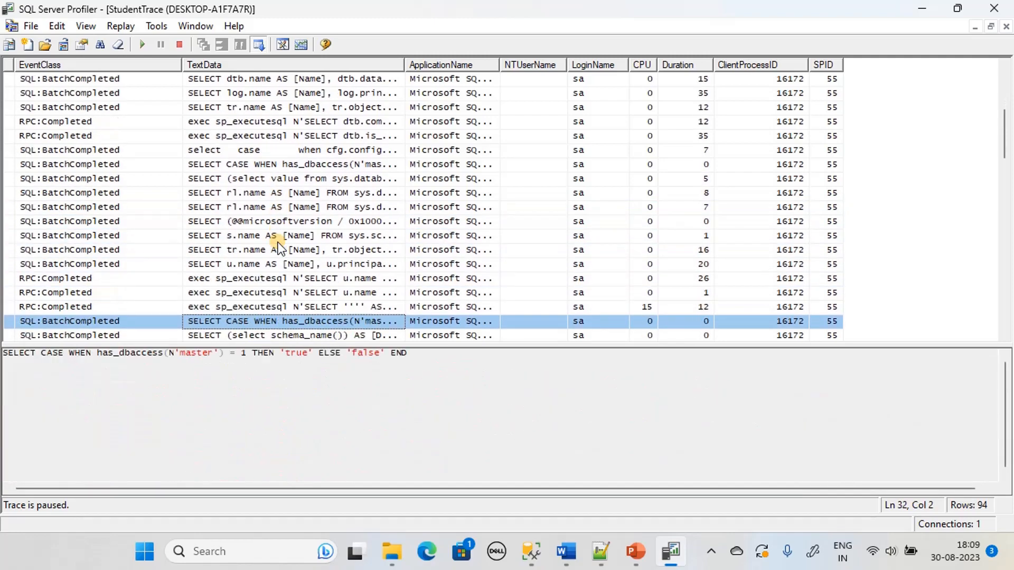
pyautogui.press('Down')
pyautogui.press('Down')
pyautogui.press('Down')
pyautogui.press('Down')
pyautogui.press('Down')
pyautogui.press('Down')
pyautogui.press('Down')
pyautogui.press('Down')
pyautogui.press('Down')
pyautogui.press('Down')
pyautogui.press('Down')
pyautogui.press('Down')
pyautogui.press('Down')
pyautogui.press('Down')
pyautogui.press('Down')
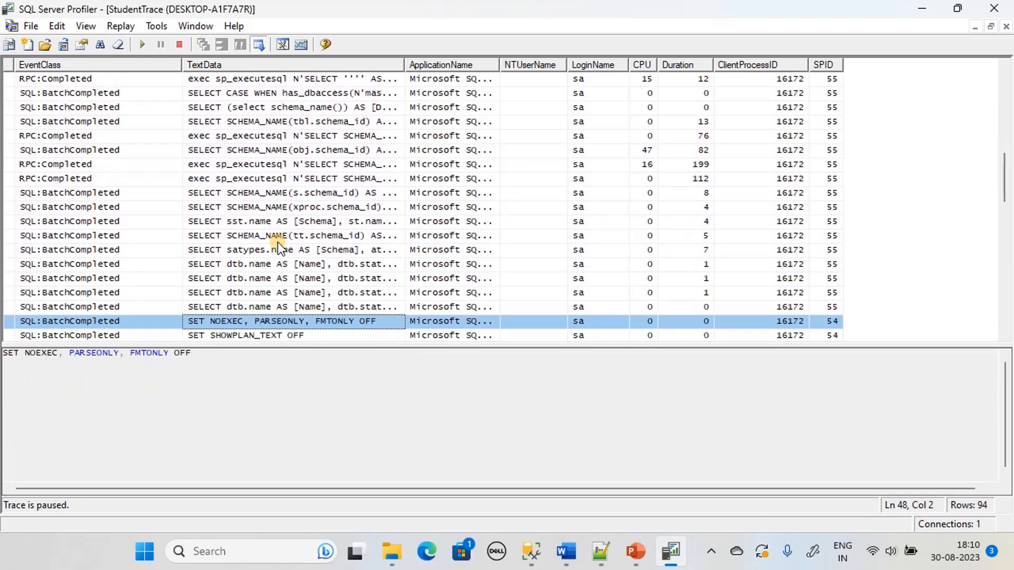
pyautogui.press('Down')
pyautogui.press('Down')
pyautogui.press('Down')
pyautogui.press('Down')
pyautogui.press('Down')
pyautogui.press('Down')
pyautogui.press('Down')
pyautogui.press('Down')
pyautogui.press('Down')
pyautogui.press('Down')
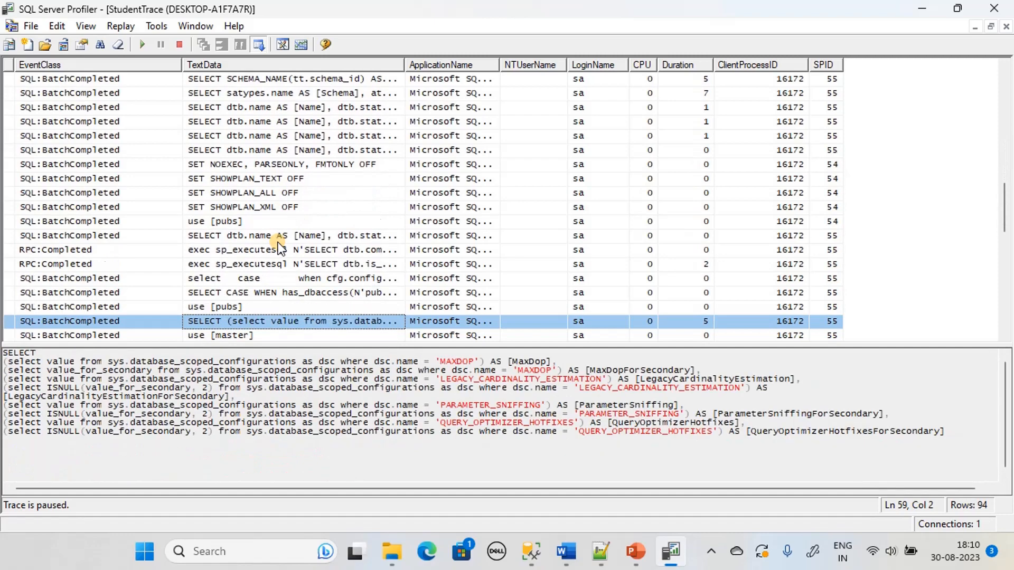
pyautogui.press('Down')
pyautogui.press('Down')
pyautogui.press('Down')
pyautogui.press('Down')
pyautogui.press('Down')
pyautogui.press('Down')
pyautogui.press('Down')
pyautogui.press('Down')
pyautogui.press('Down')
pyautogui.press('Down')
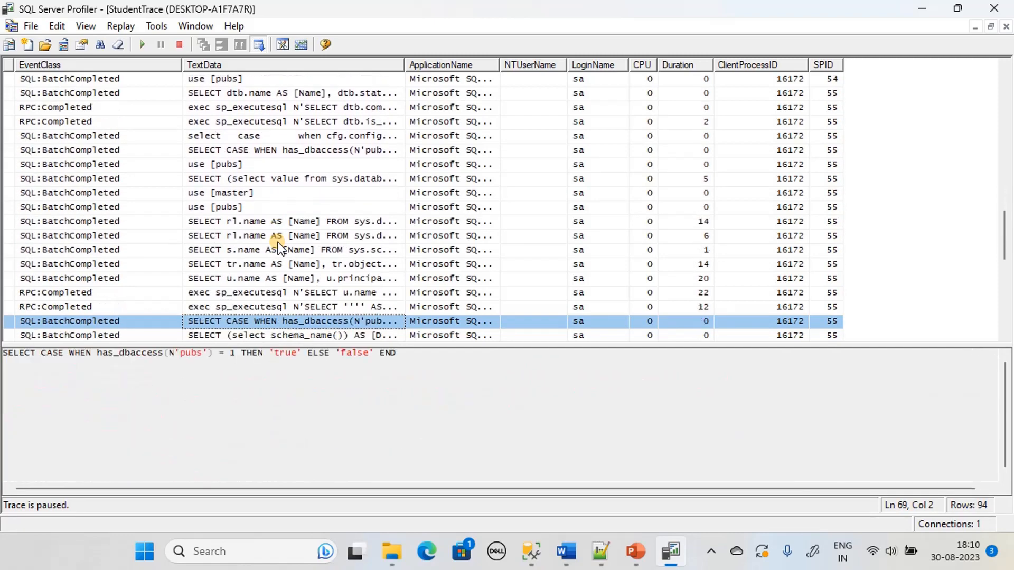
pyautogui.press('Down')
pyautogui.press('Down')
pyautogui.press('Down')
pyautogui.press('Down')
pyautogui.press('Down')
pyautogui.press('Down')
pyautogui.press('Down')
pyautogui.press('Down')
pyautogui.press('Down')
pyautogui.press('Down')
pyautogui.press('Down')
pyautogui.press('Down')
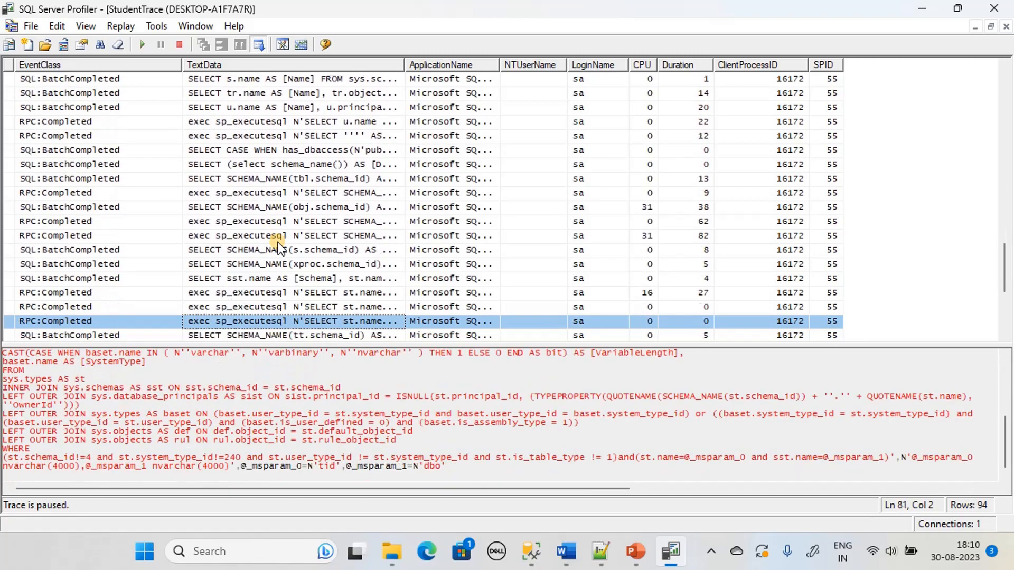
pyautogui.press('Down')
pyautogui.press('Down')
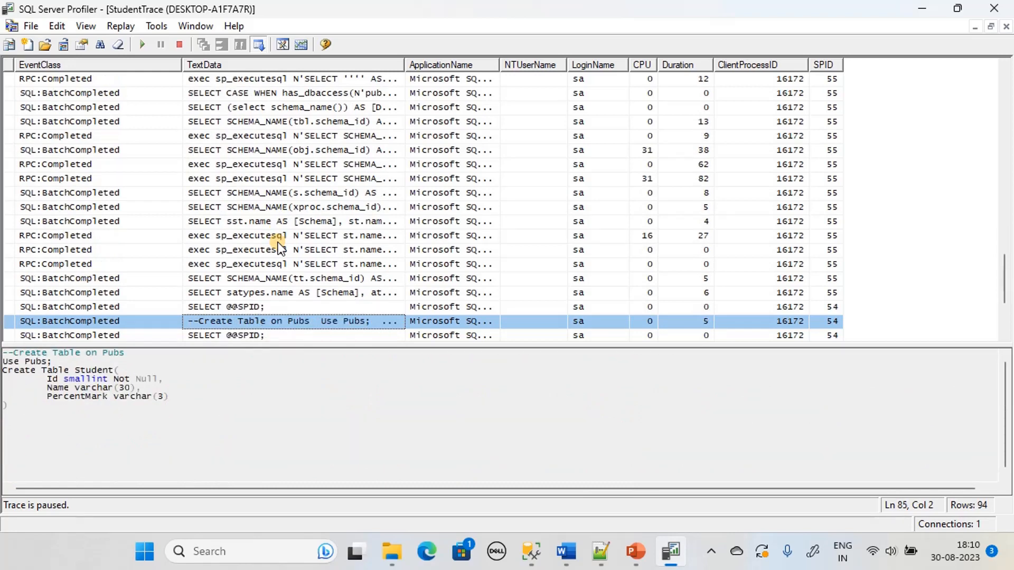
pyautogui.scroll(-3, 594, 233)
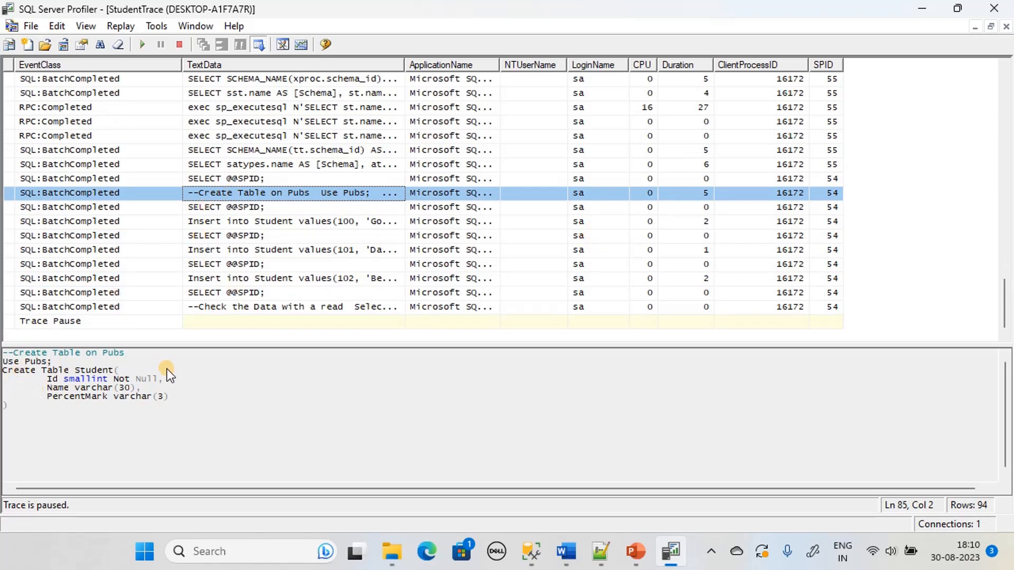
# Widen the ApplicationName column to show full Management Studio names, then scroll through the grid to review it
pyautogui.moveTo(500, 64); pyautogui.dragTo(745, 81)
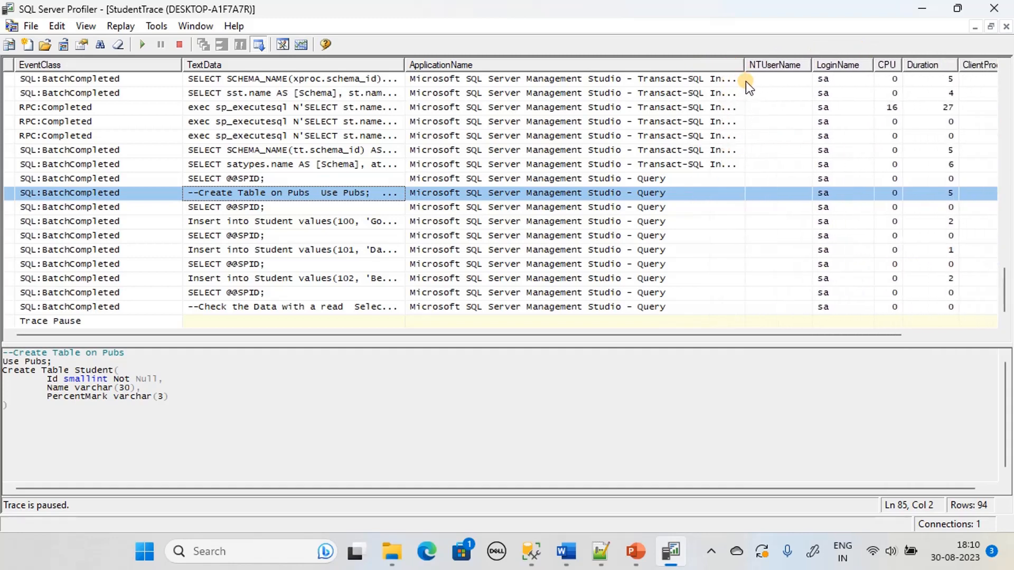
pyautogui.scroll(4, 676, 198)
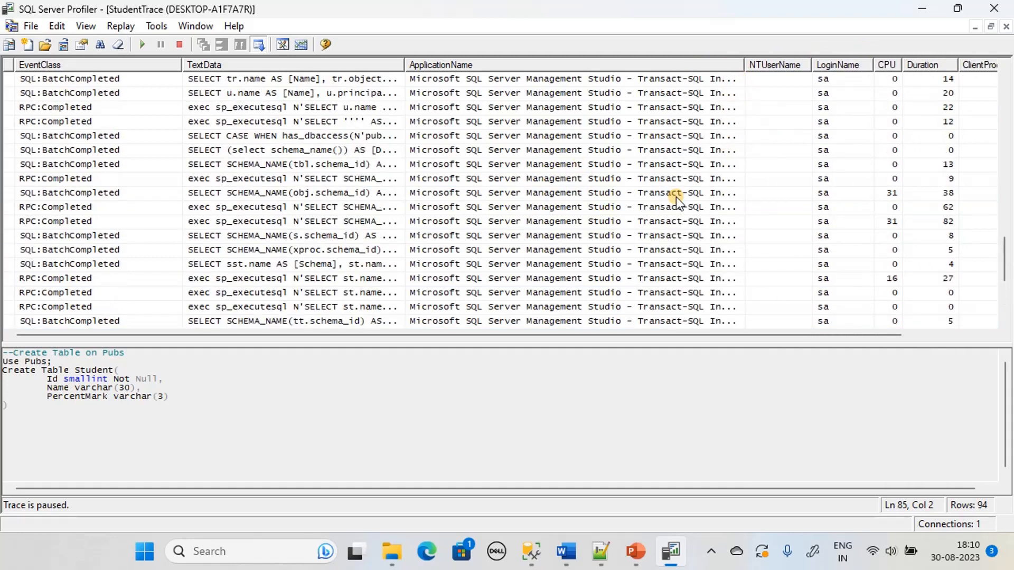
pyautogui.moveTo(1010, 257)
pyautogui.mouseDown()
pyautogui.moveTo(957, 71)
pyautogui.moveTo(952, 221)
pyautogui.moveTo(972, 318)
pyautogui.mouseUp()
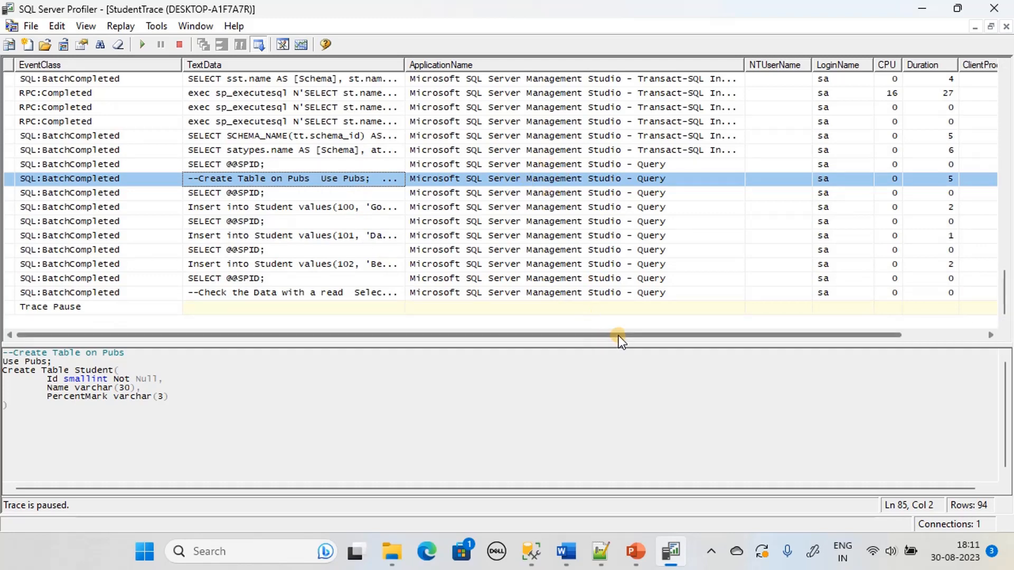
pyautogui.moveTo(620, 335); pyautogui.dragTo(727, 337)
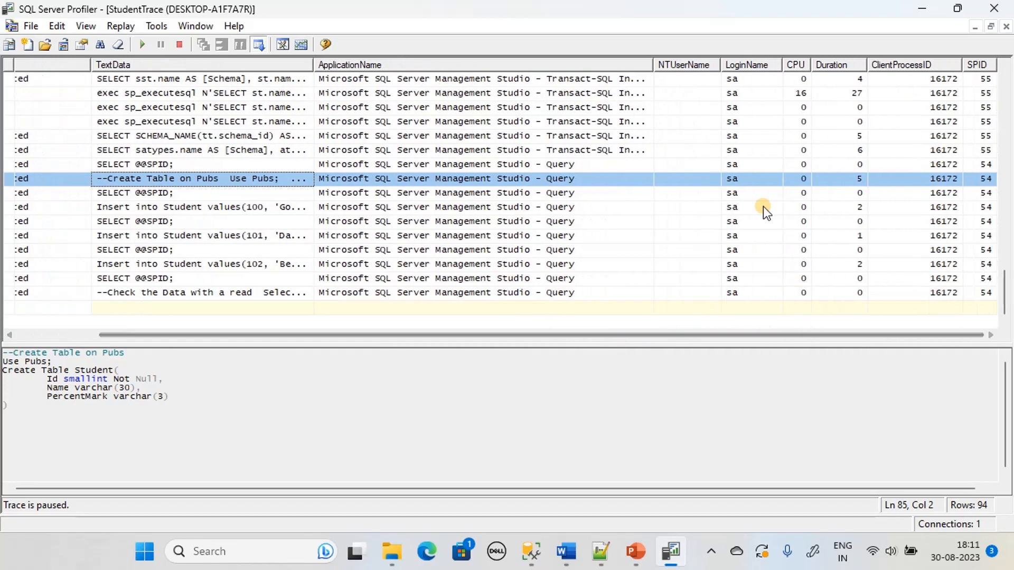
pyautogui.moveTo(671, 334); pyautogui.dragTo(495, 351)
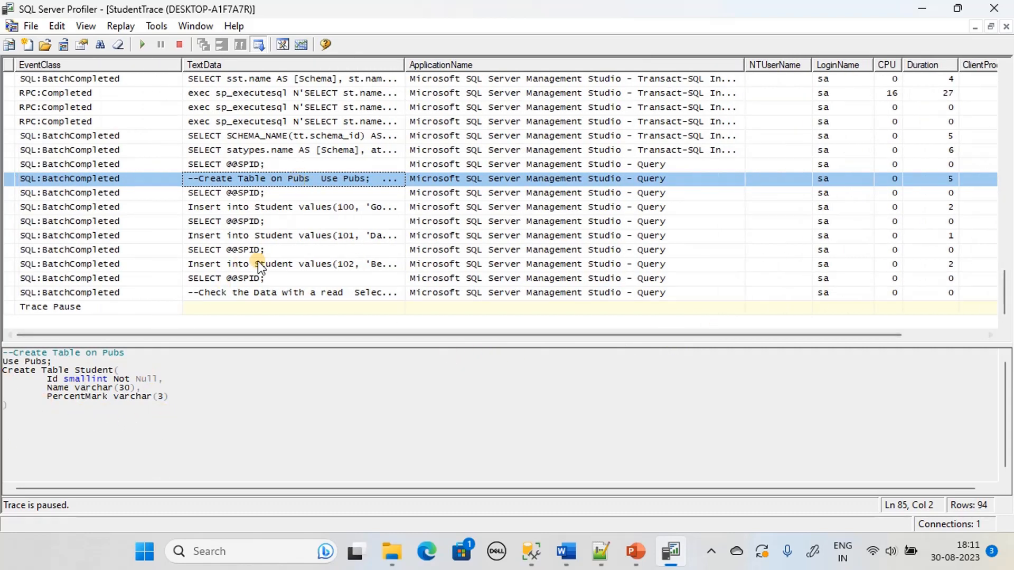
# Review the captured Insert batches for students 100, 101 and 102 to 104
pyautogui.click(251, 190)
pyautogui.click(248, 205)
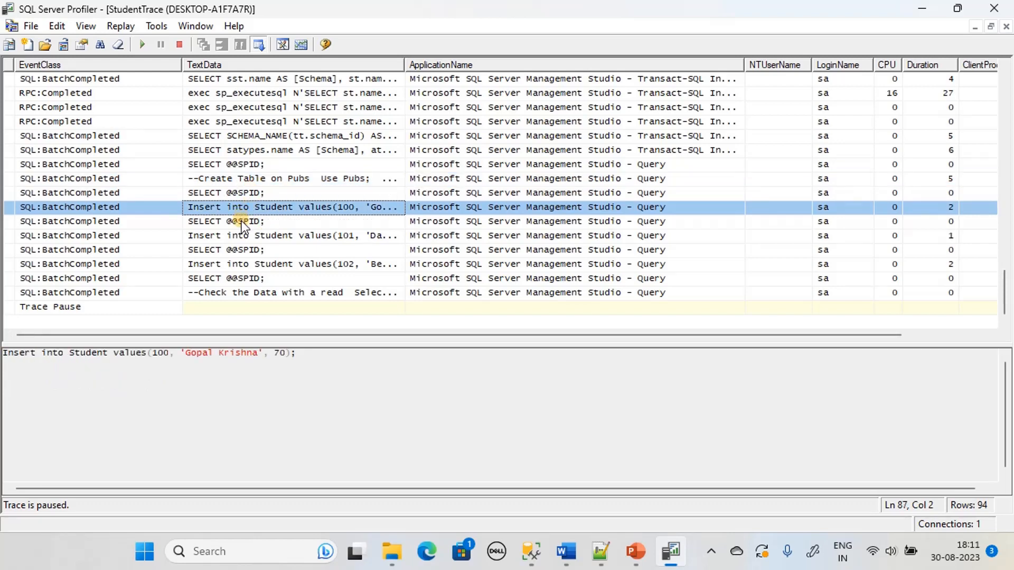
pyautogui.click(241, 221)
pyautogui.click(241, 235)
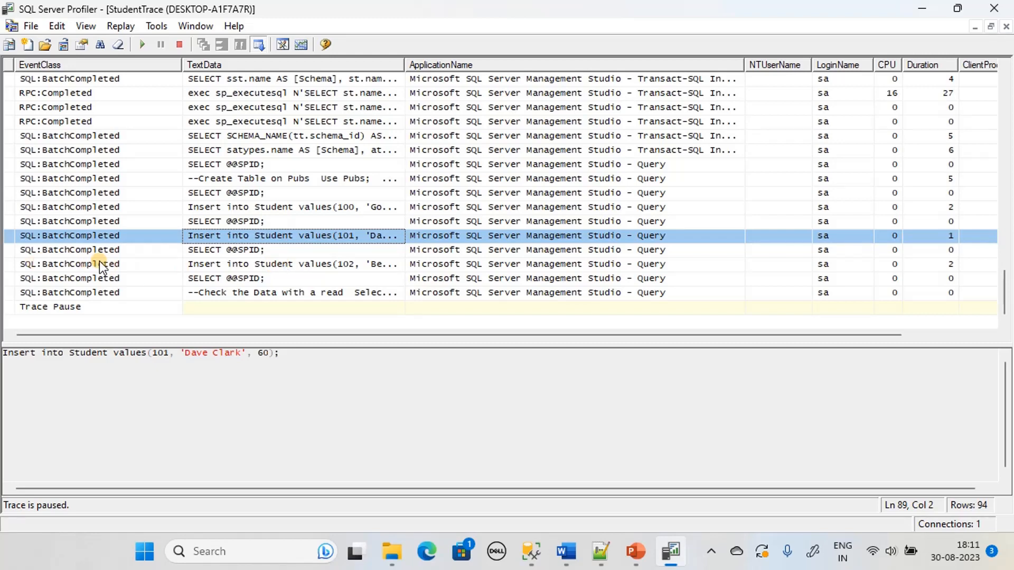
pyautogui.click(307, 262)
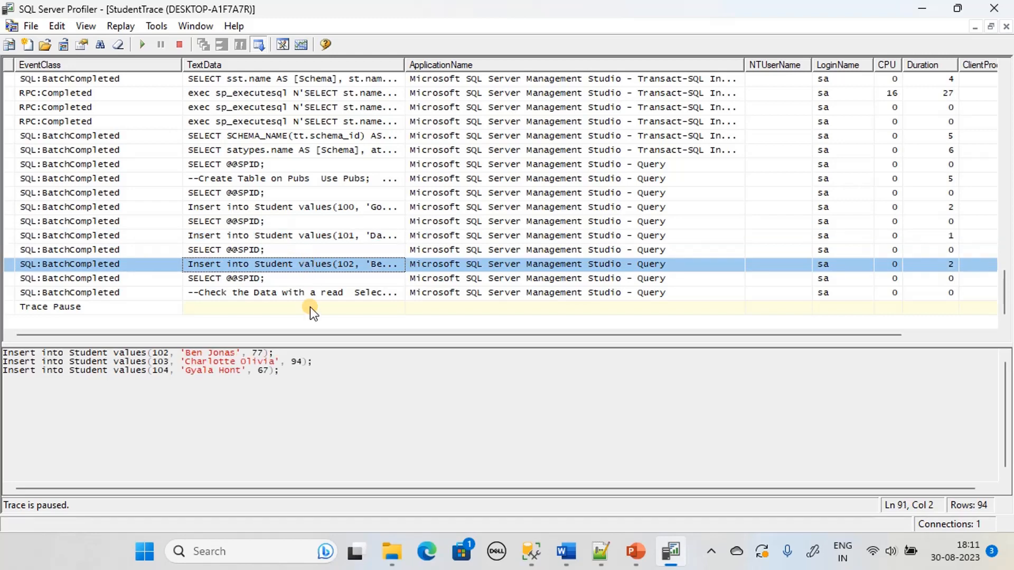
pyautogui.moveTo(300, 372); pyautogui.dragTo(3, 351)
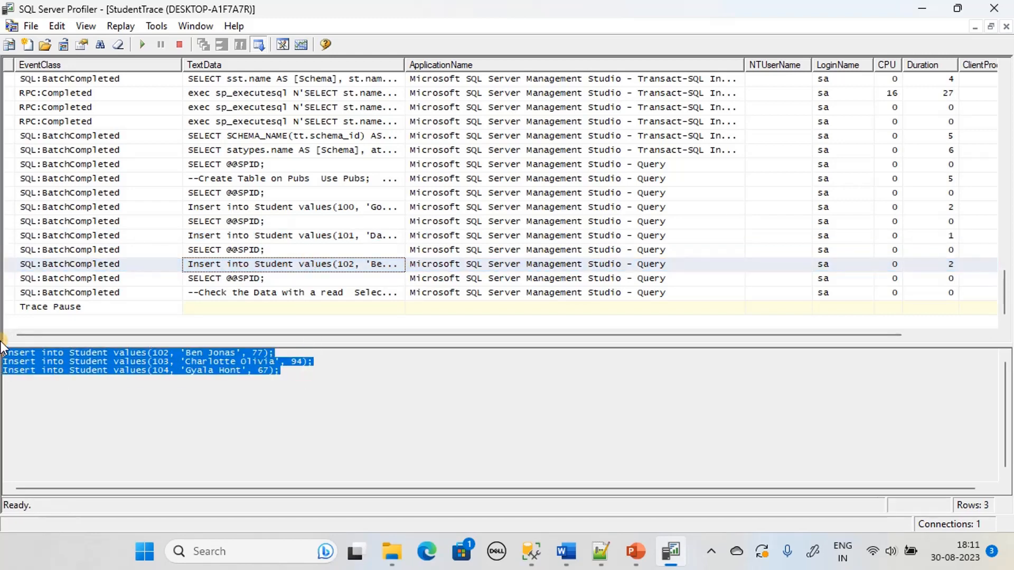
pyautogui.click(519, 356)
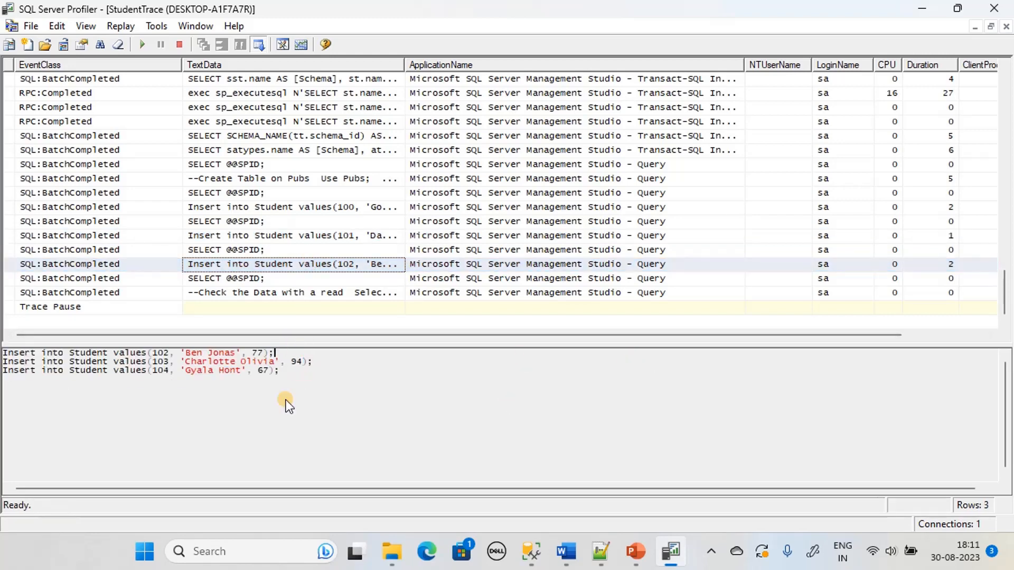
# View the '--Check the Data with a read' batch showing Select * from Student
pyautogui.click(316, 294)
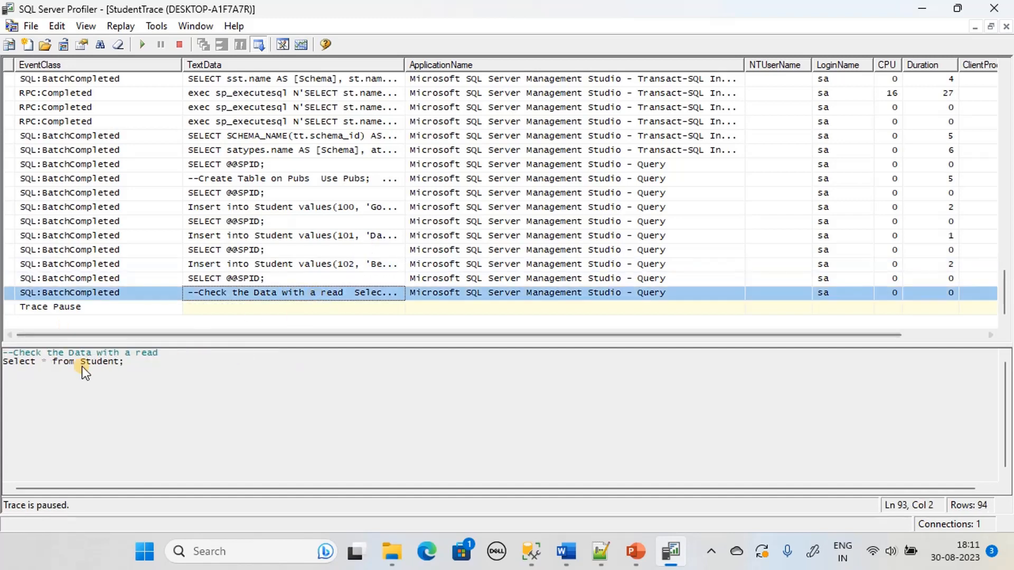
pyautogui.moveTo(147, 362); pyautogui.dragTo(2, 353)
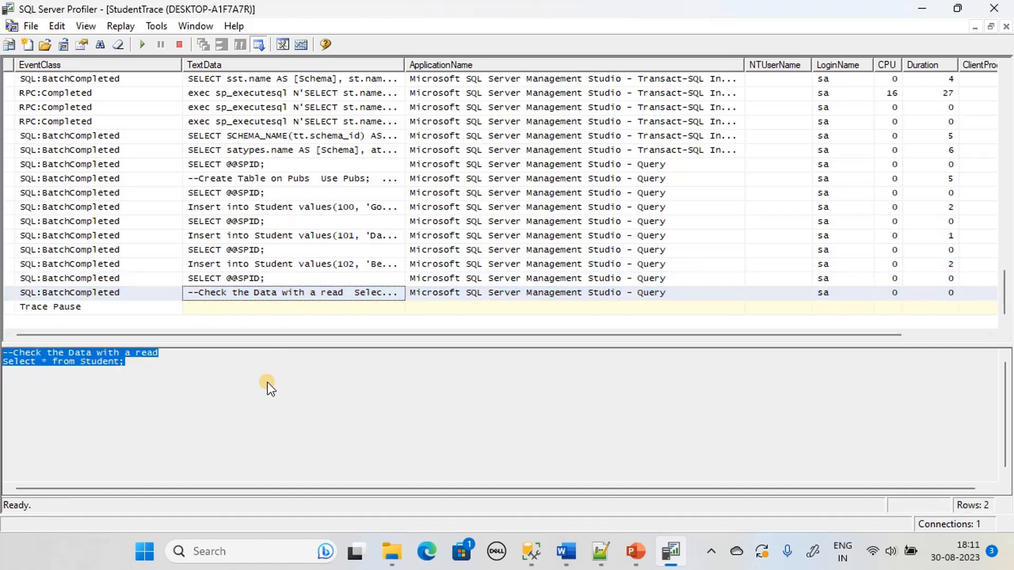
pyautogui.click(286, 383)
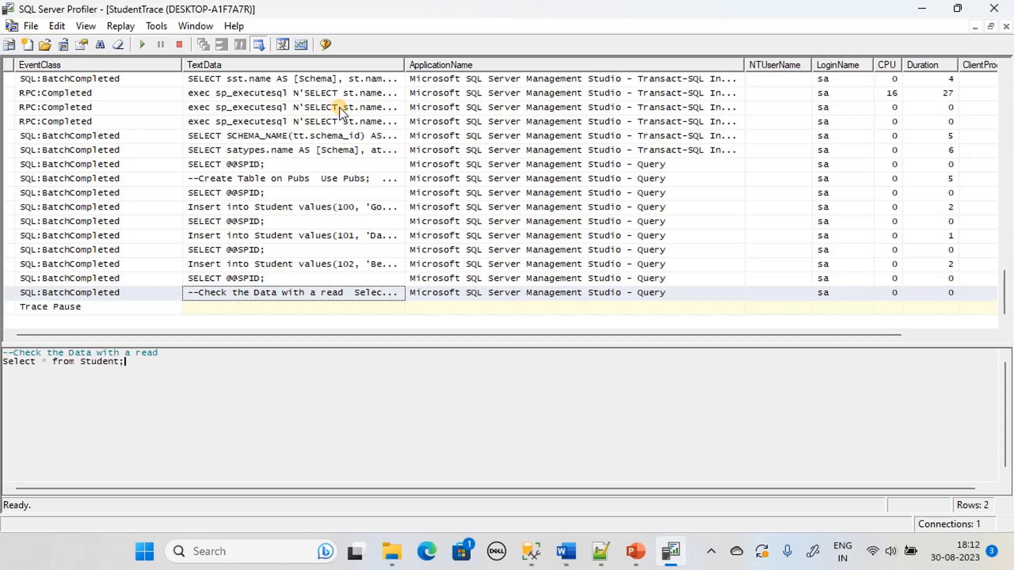
# Recheck the Insert batch for students 102 to 104, stop StudentTrace, and advance the slideshow
pyautogui.click(264, 94)
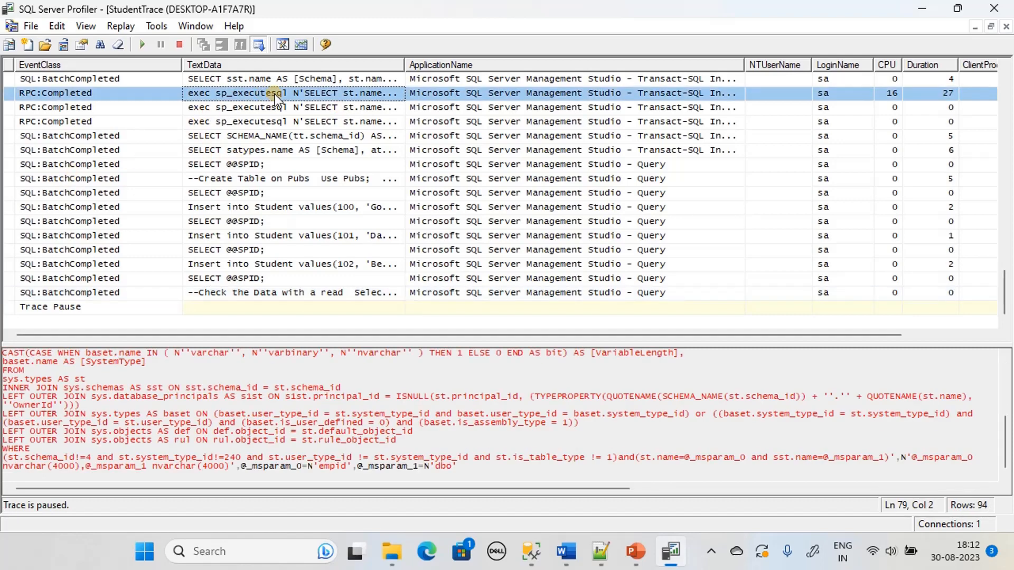
pyautogui.click(229, 253)
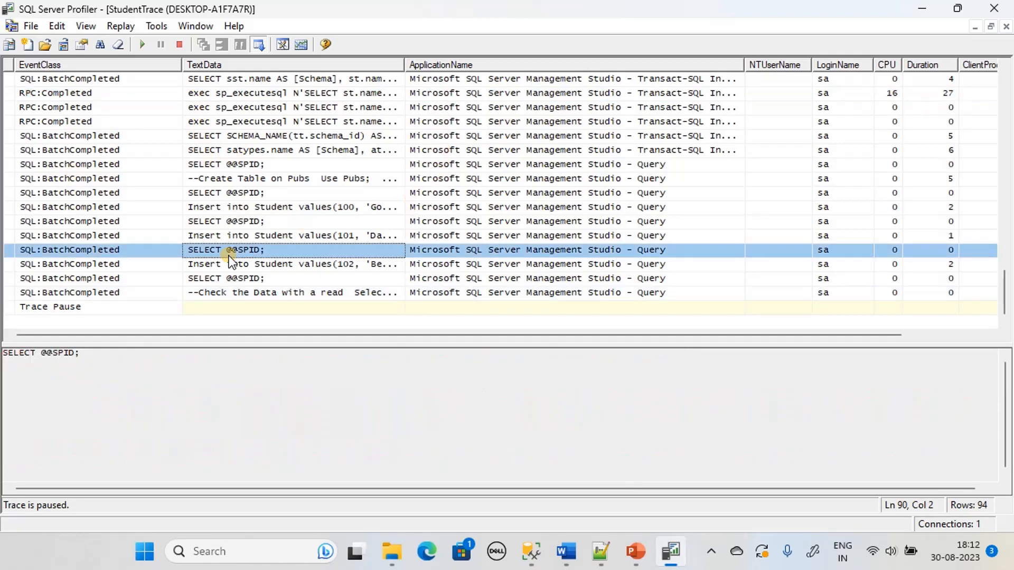
pyautogui.click(279, 267)
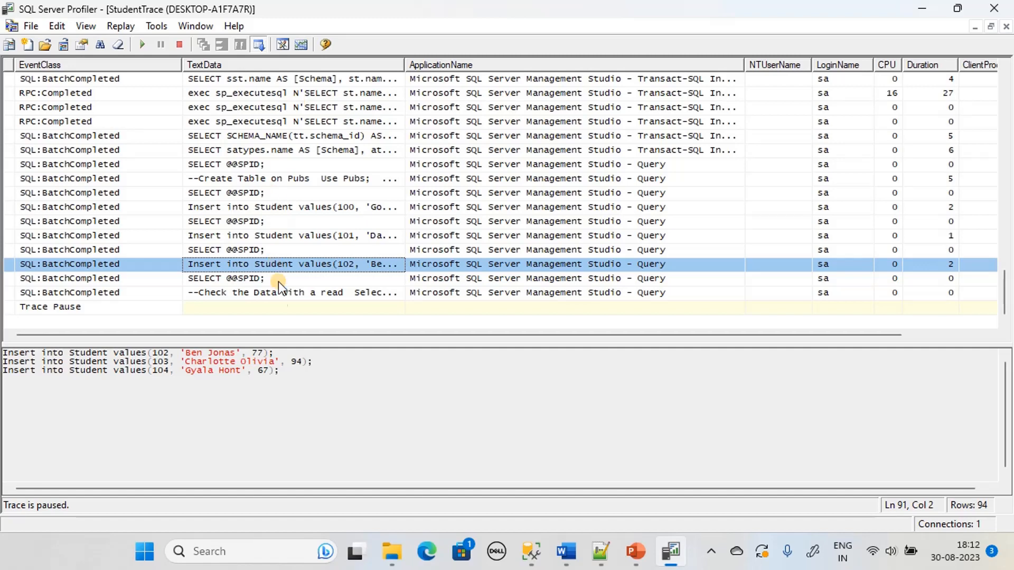
pyautogui.moveTo(321, 381); pyautogui.dragTo(5, 338)
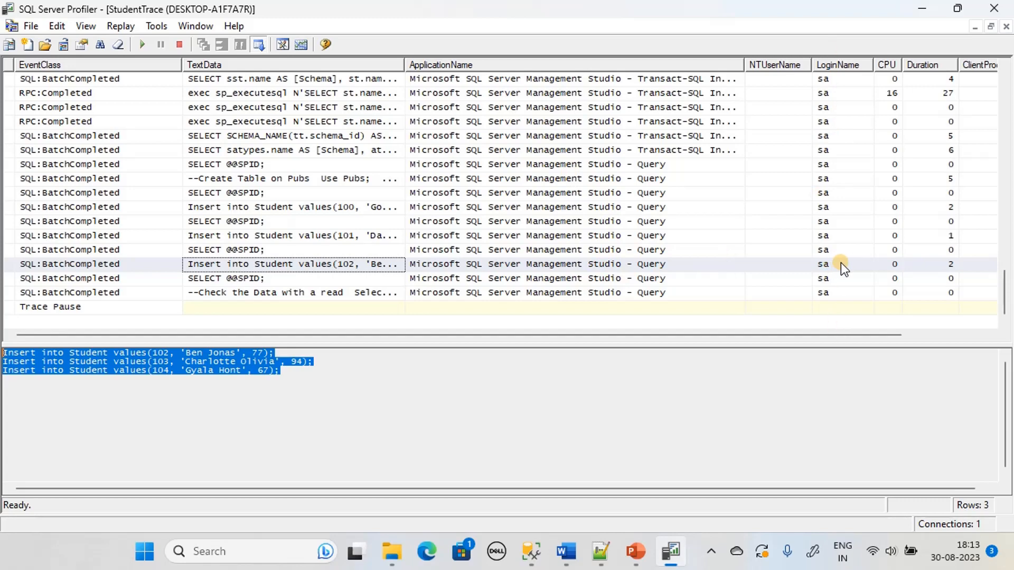
pyautogui.click(177, 45)
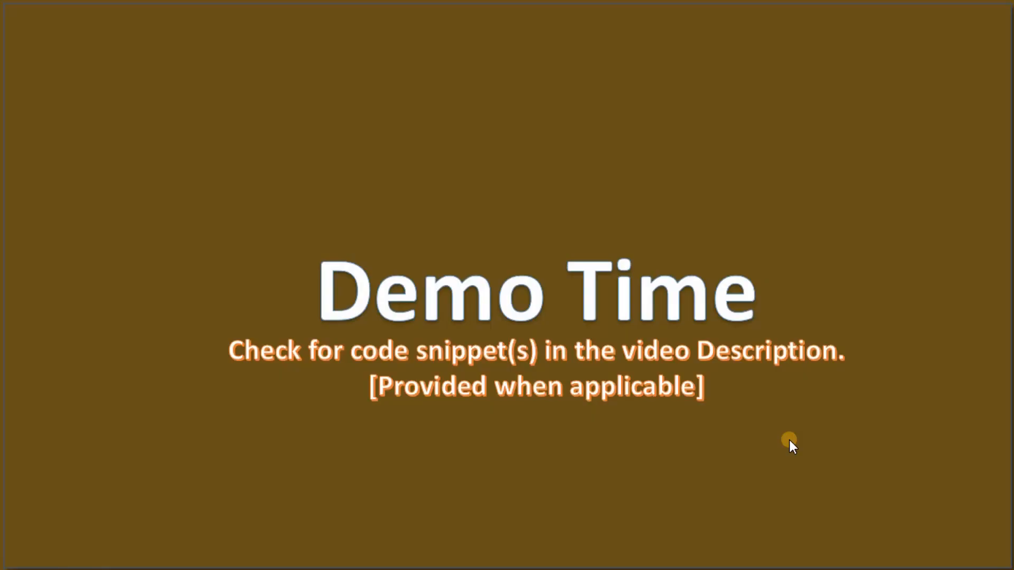
pyautogui.click(789, 440)
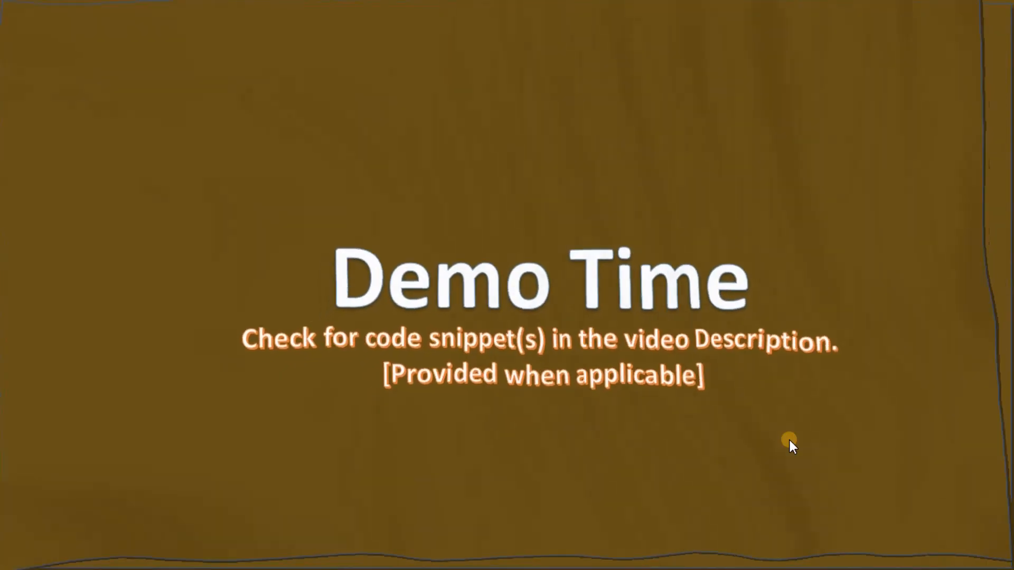